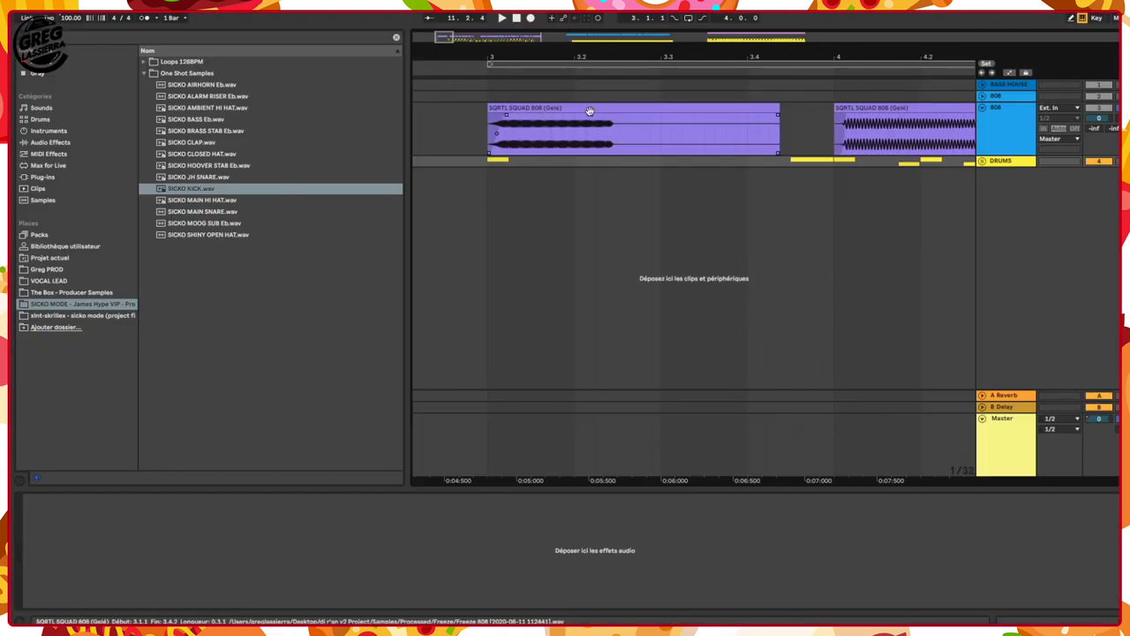
- Open the frozen 808 audio clip at bar 3 and set its warp mode to Complex Pro
click(589, 107)
double_click(589, 107)
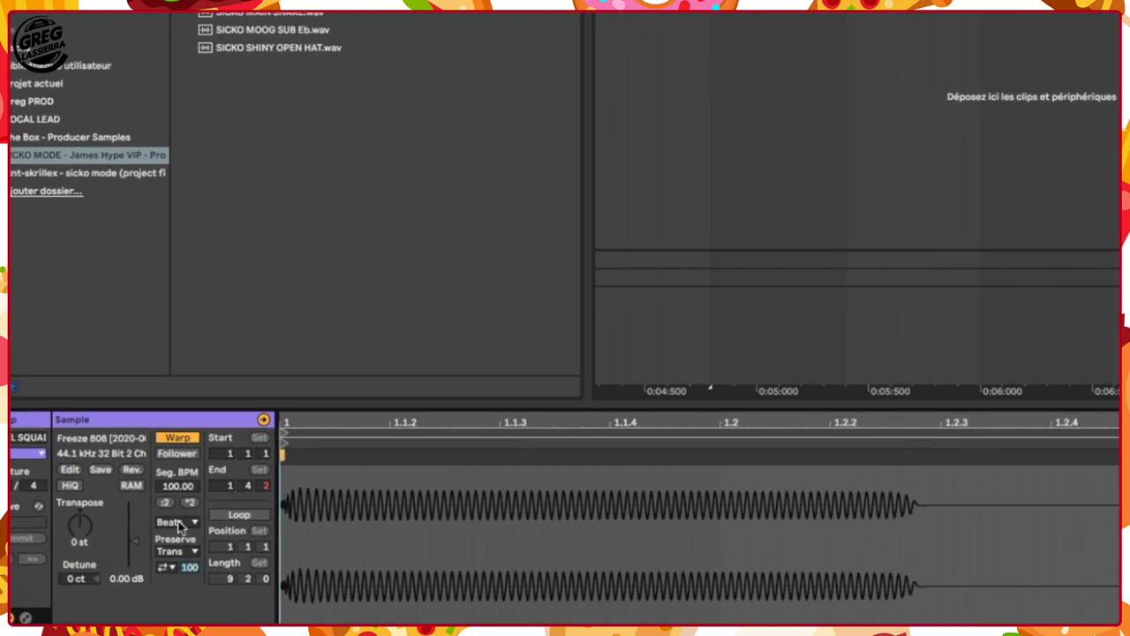
click(181, 525)
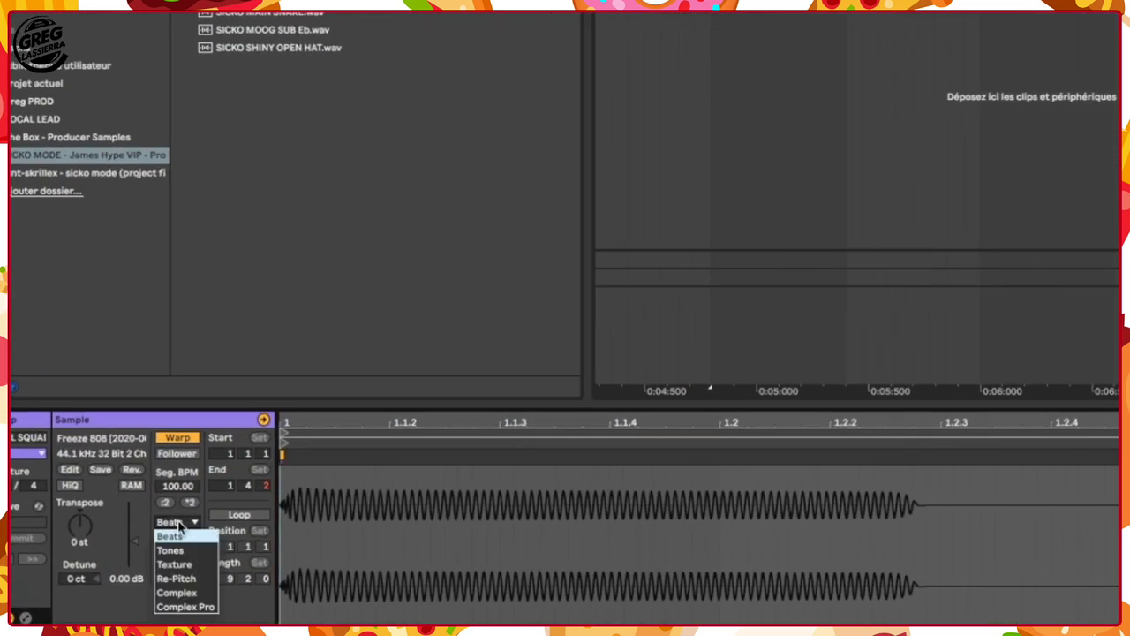
click(209, 608)
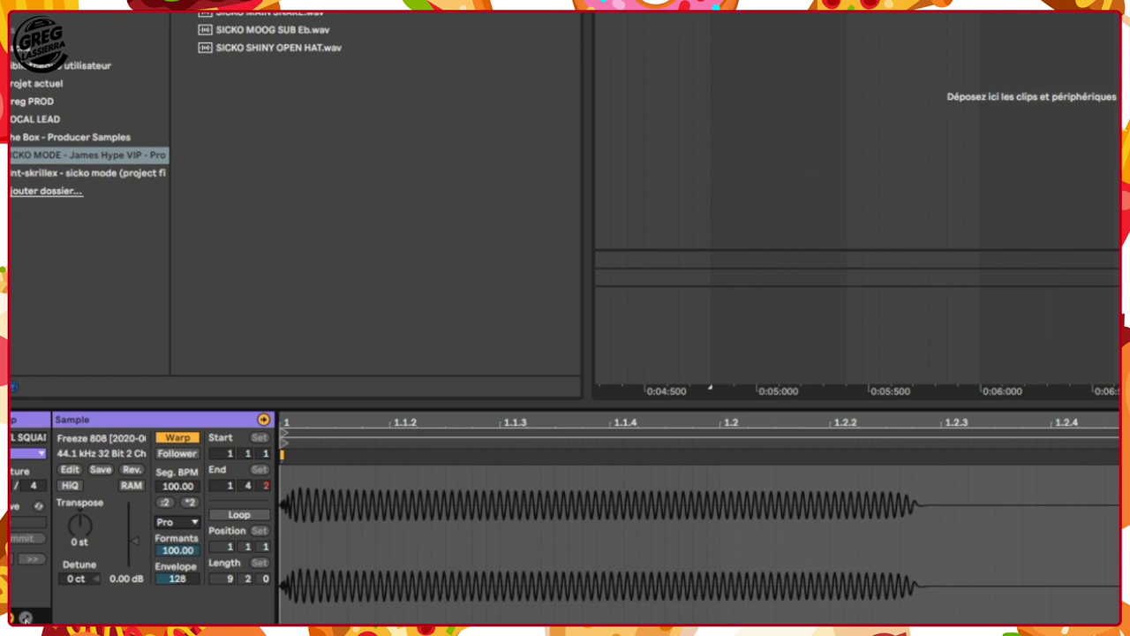
- Show the clip's envelopes and choose the Transposition envelope of the Clip category
click(26, 618)
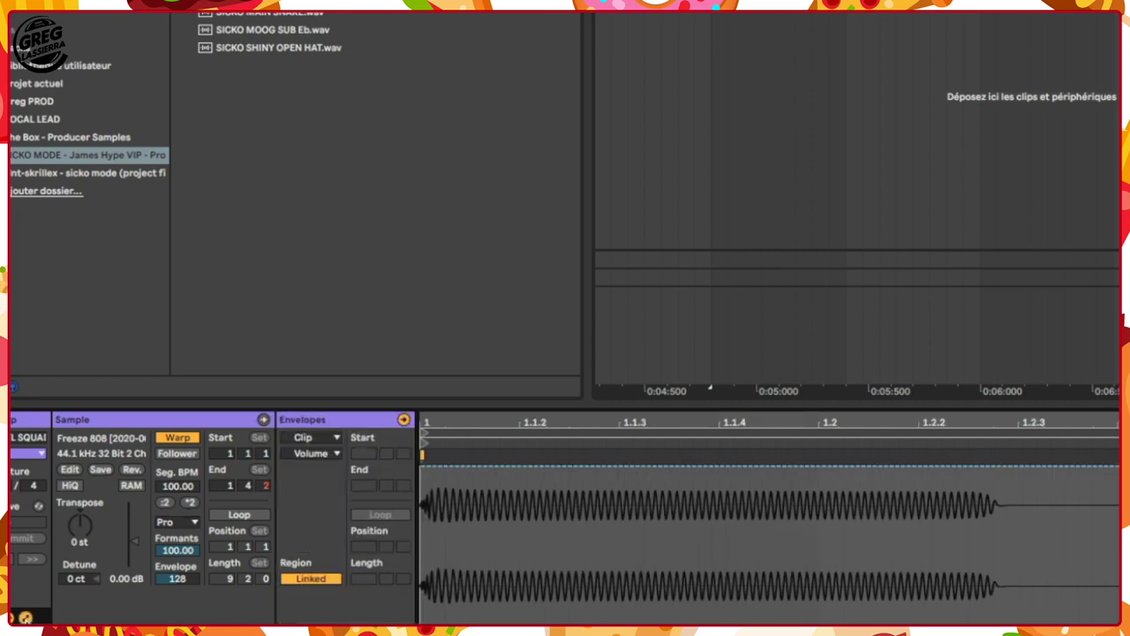
click(316, 438)
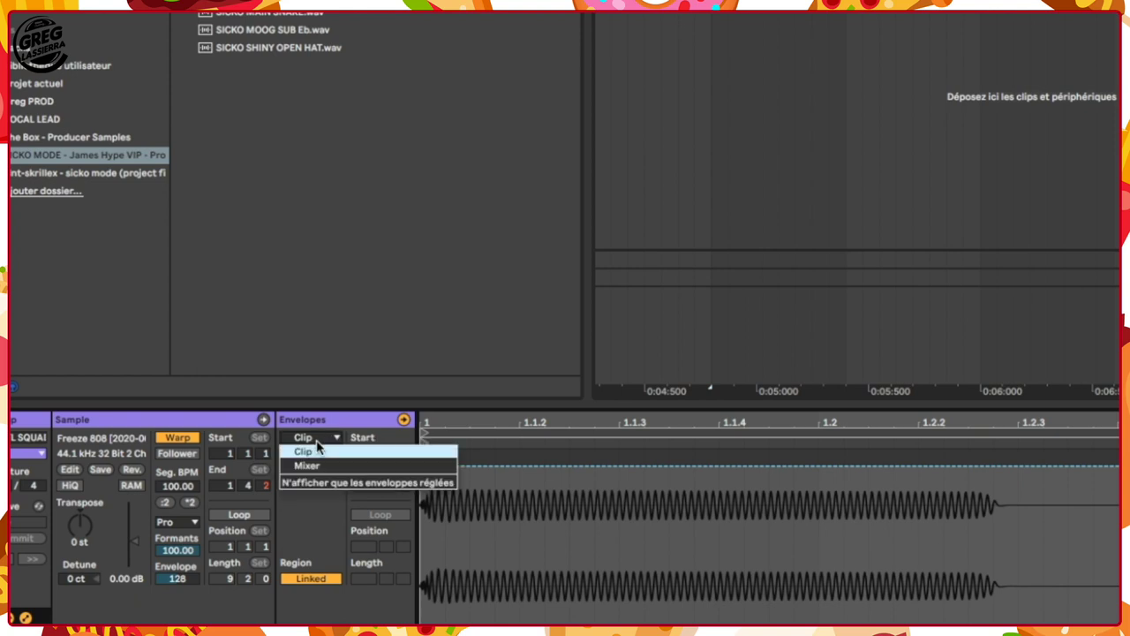
click(311, 452)
click(318, 454)
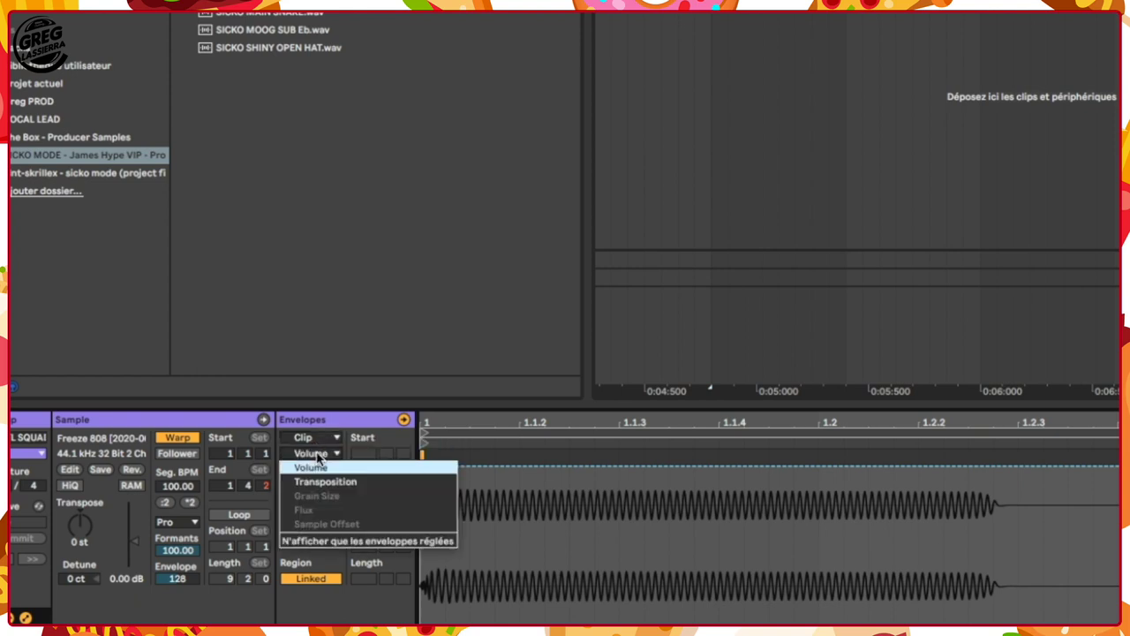
click(355, 483)
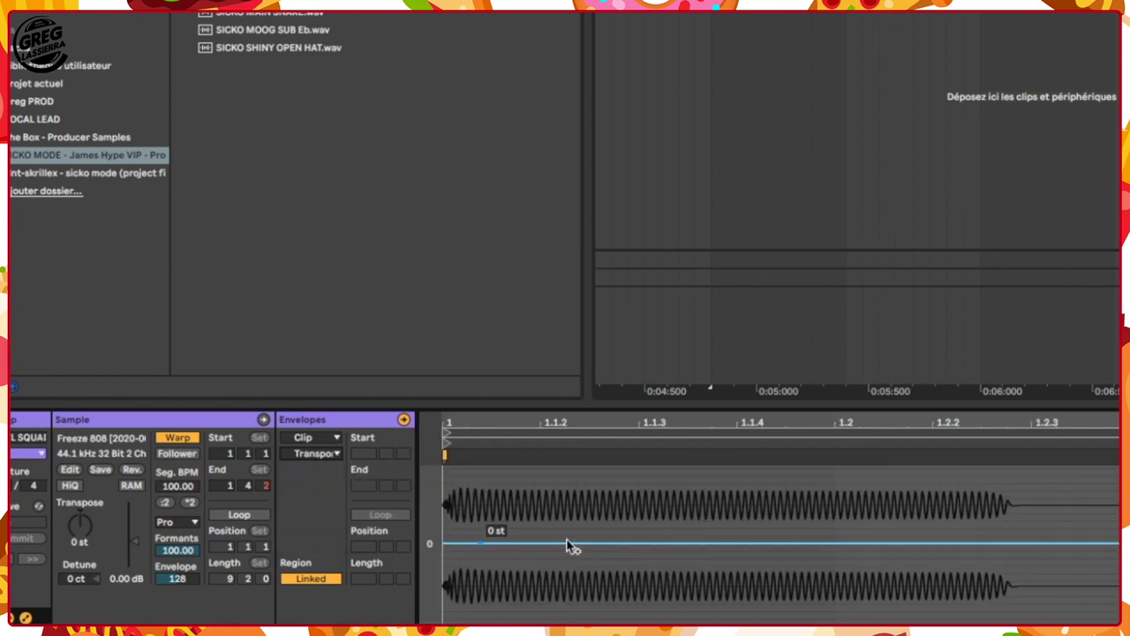
- Draw a pitch glide that starts just after 1.1.3 and falls to about -12 st at the sample's end, and play it
click(670, 543)
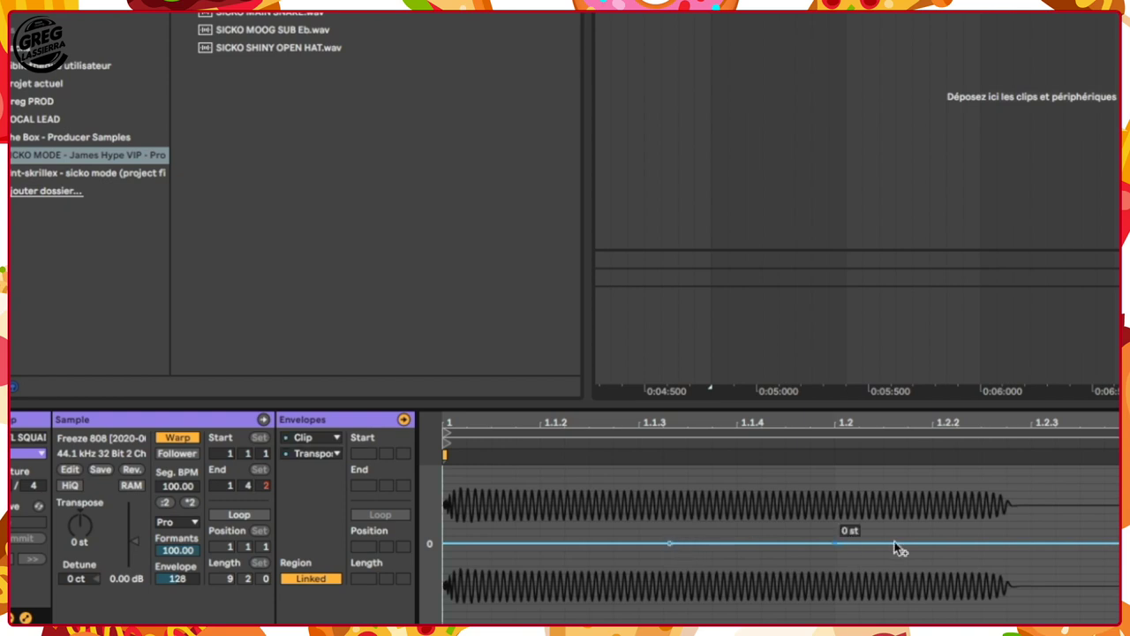
drag(1007, 548, 1006, 622)
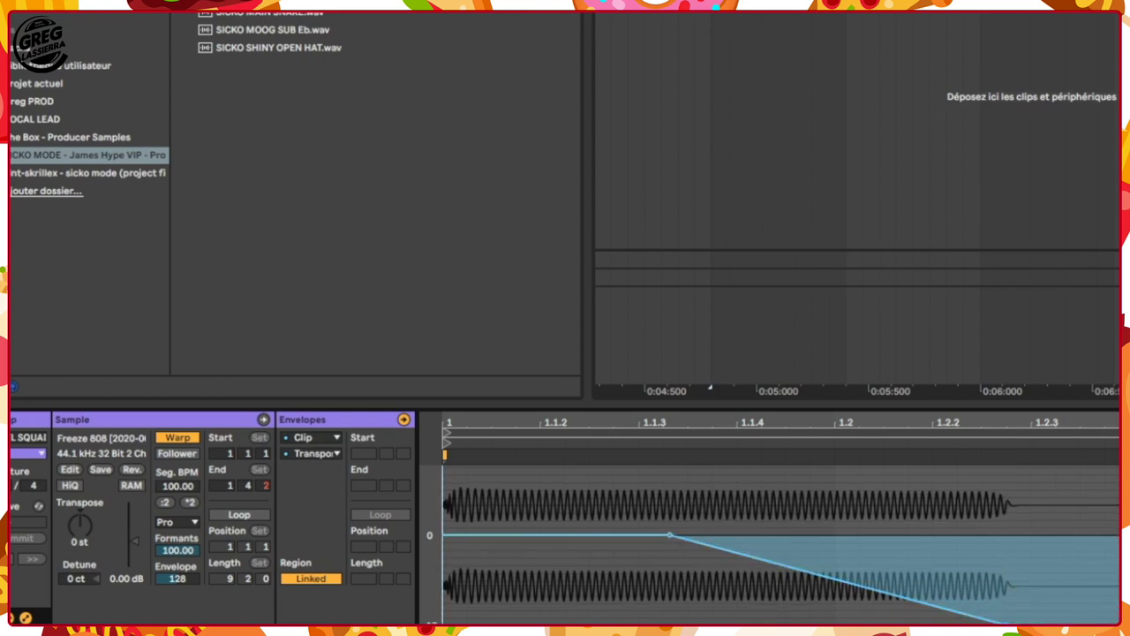
key(space)
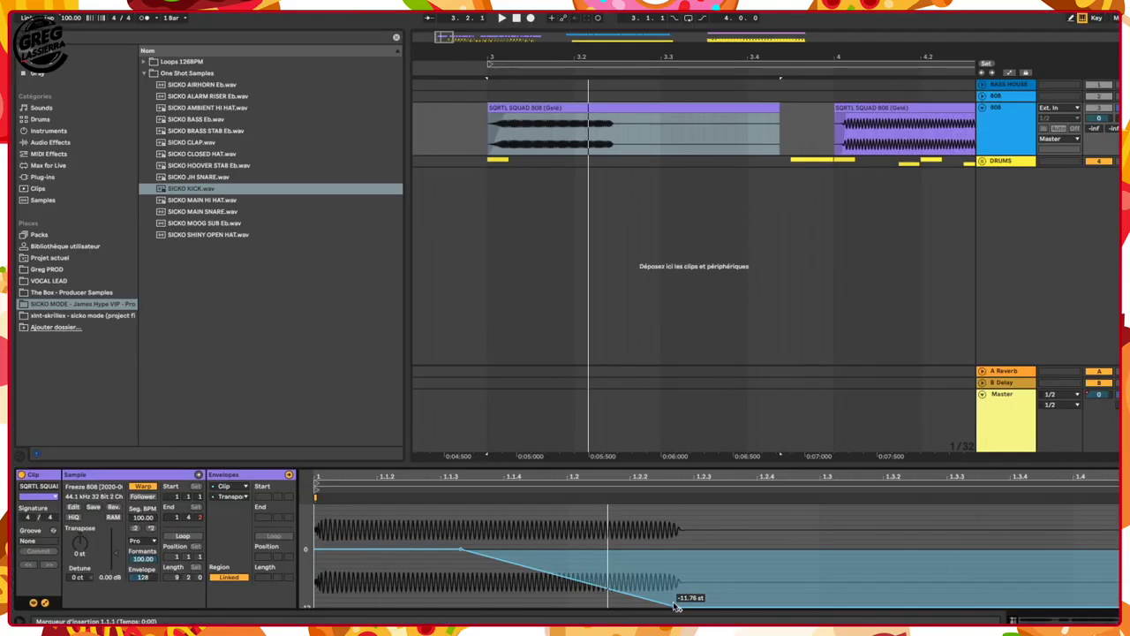
- Audition other end pitches for the transposition glide and return its end point to about -12 st
drag(678, 608, 675, 509)
key(space)
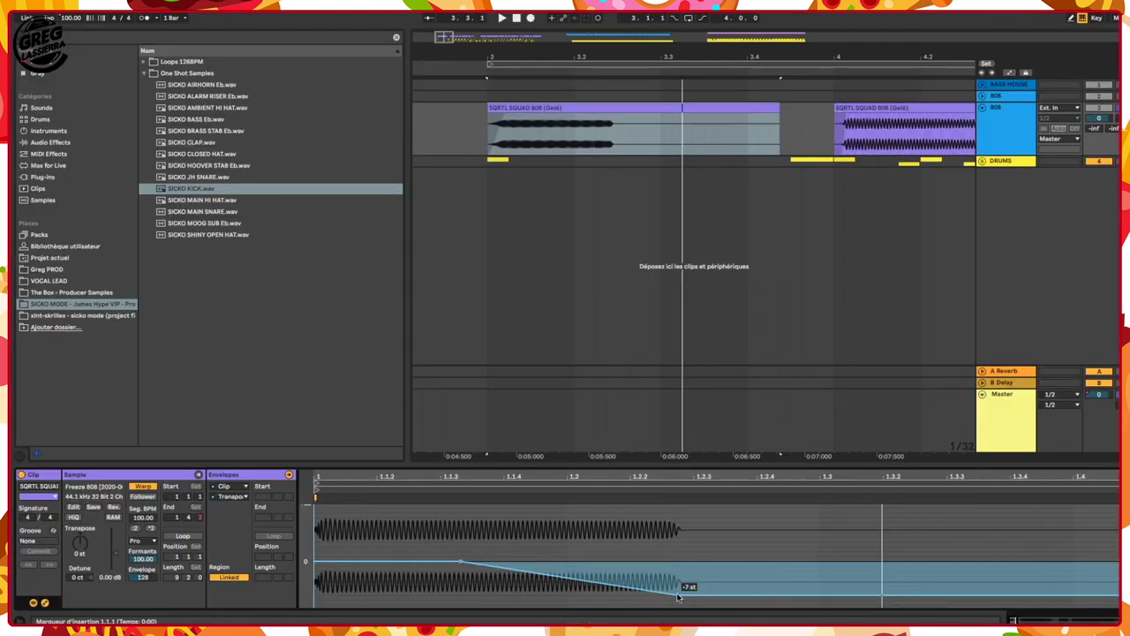
drag(679, 594, 679, 605)
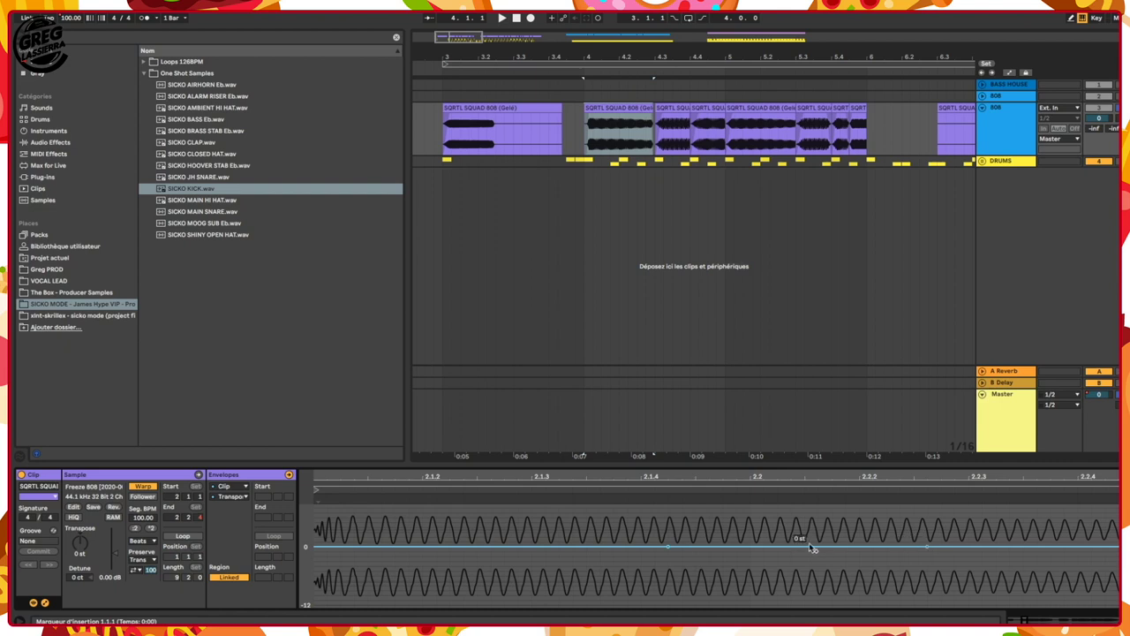
- Raise the middle section of the transposition envelope in the bar 4 808 clip and open the bar 5 clip
drag(811, 547, 811, 529)
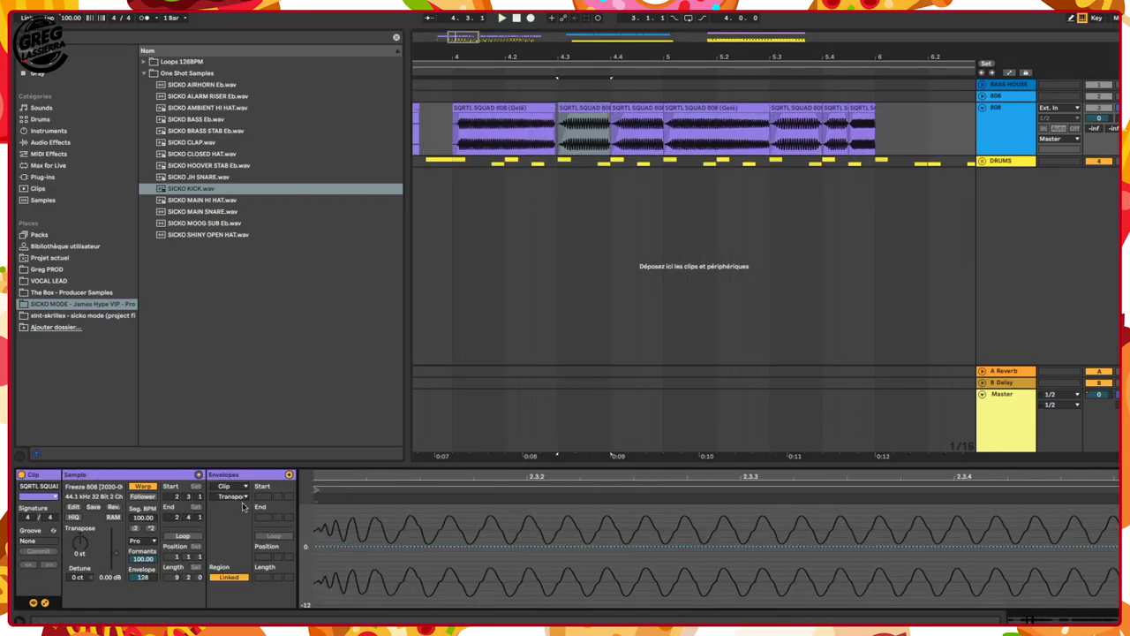
click(715, 108)
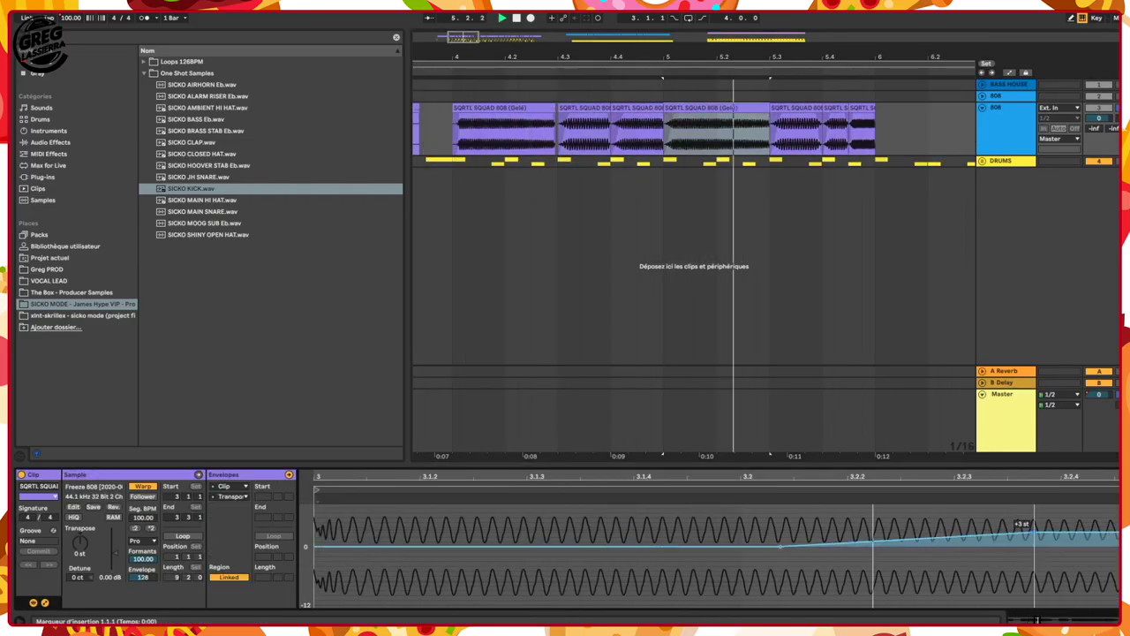
- Select the frozen 808 clips from 8.1.1 to 10.2.1 and undo the last edit
drag(736, 53, 738, 40)
drag(760, 132, 859, 198)
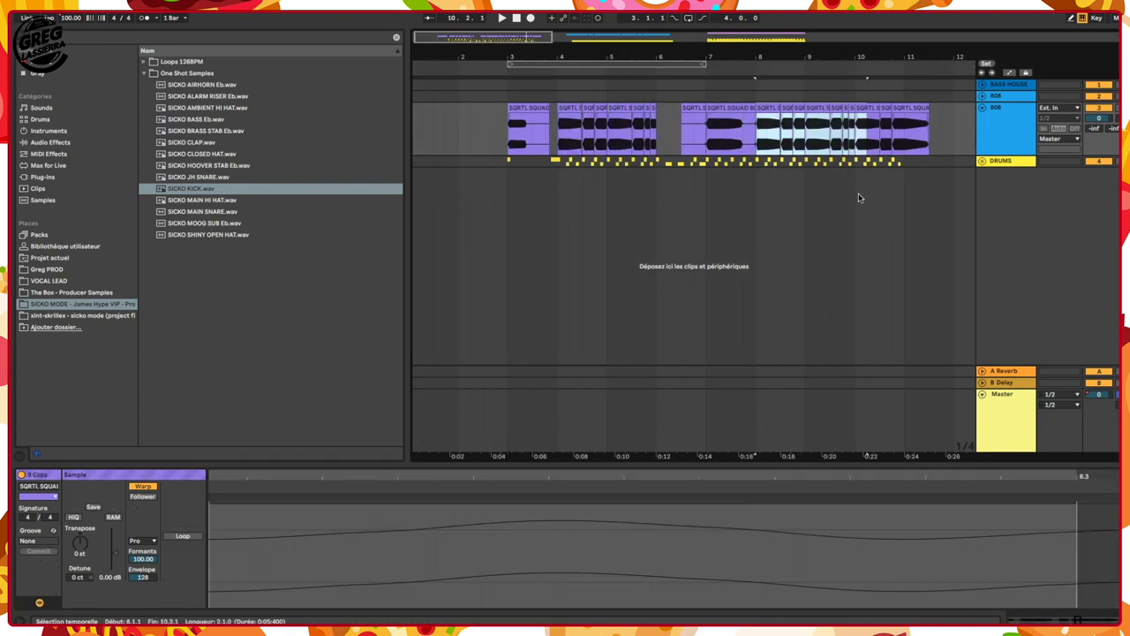
key(ctrl+z)
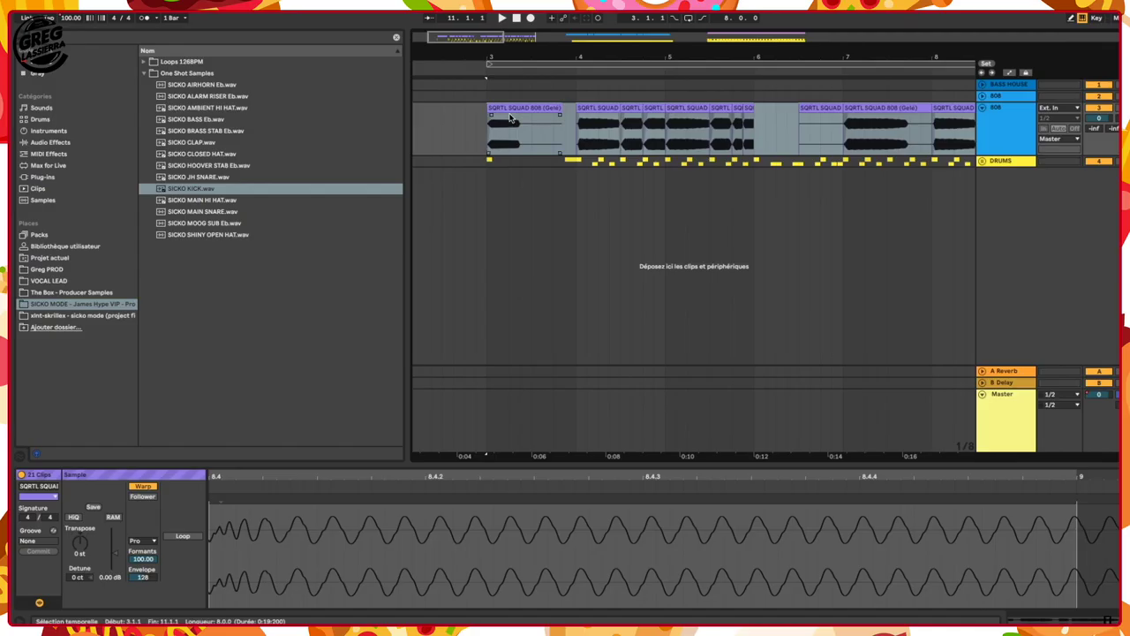
- Examine the transposition envelope of the bar 3 808 clip and return to its sample display
click(509, 117)
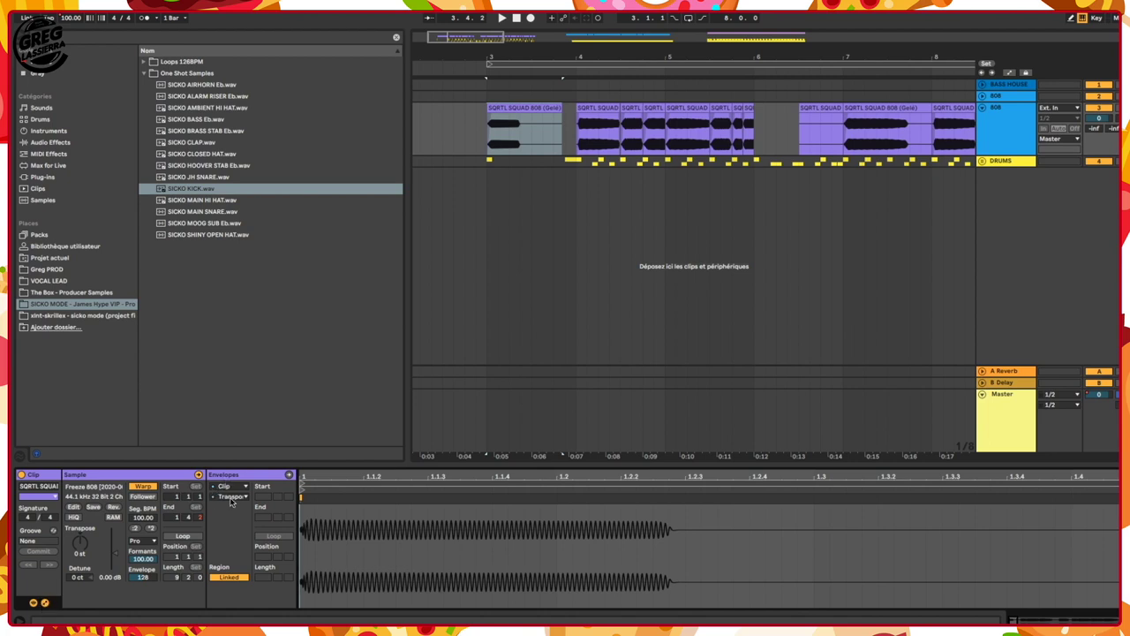
click(288, 476)
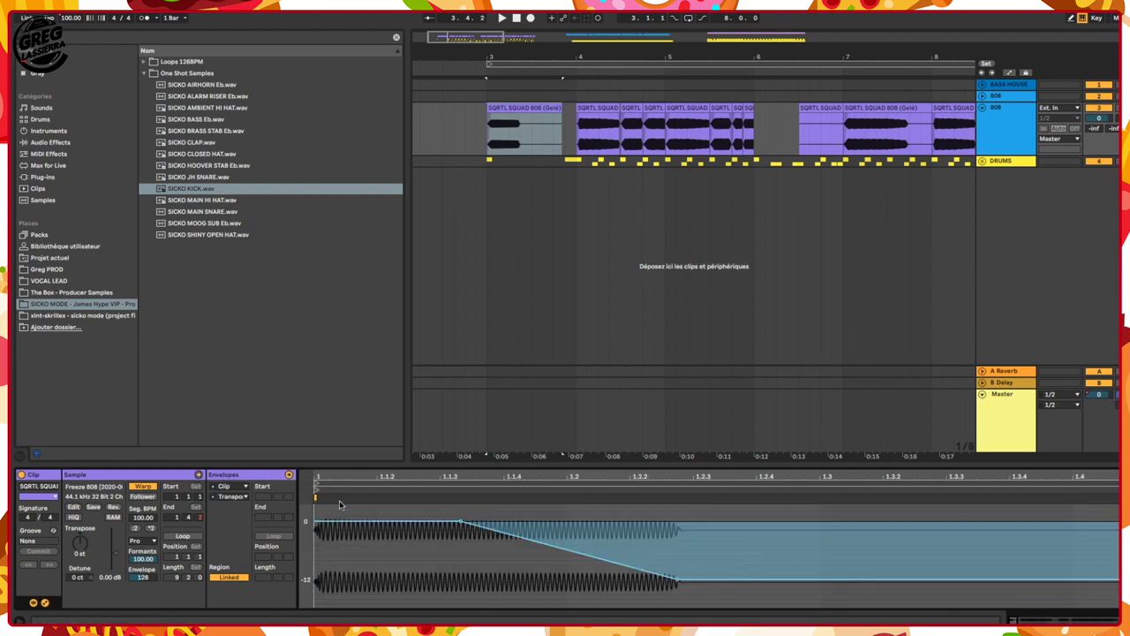
click(288, 476)
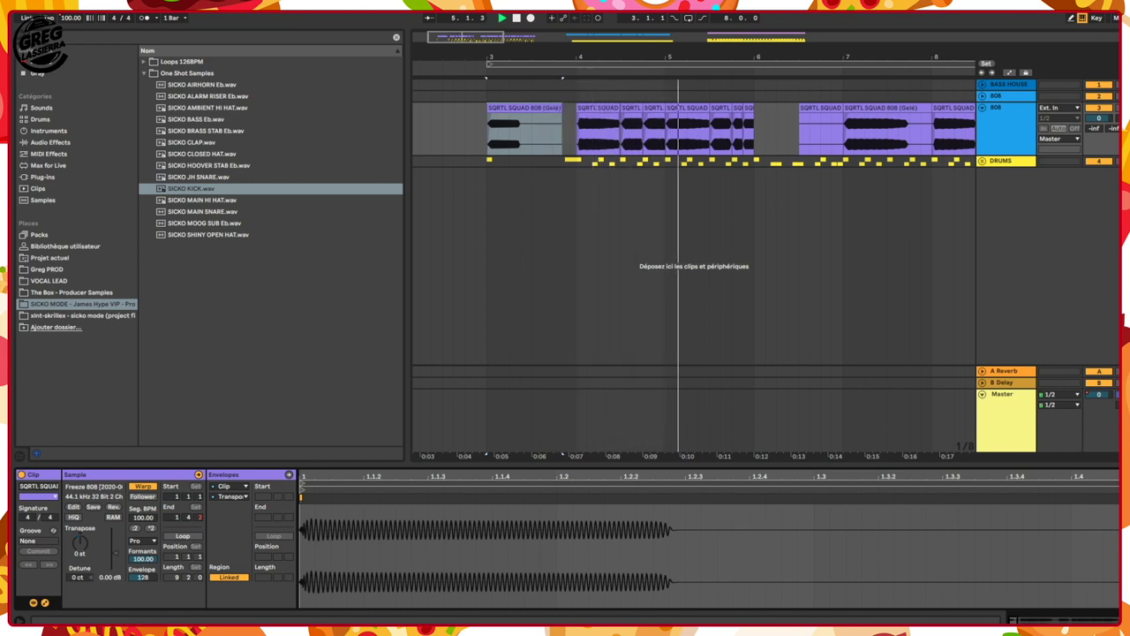
- Listen to the frozen 808 arrangement through bar 10 while following the playback
drag(741, 53, 632, 53)
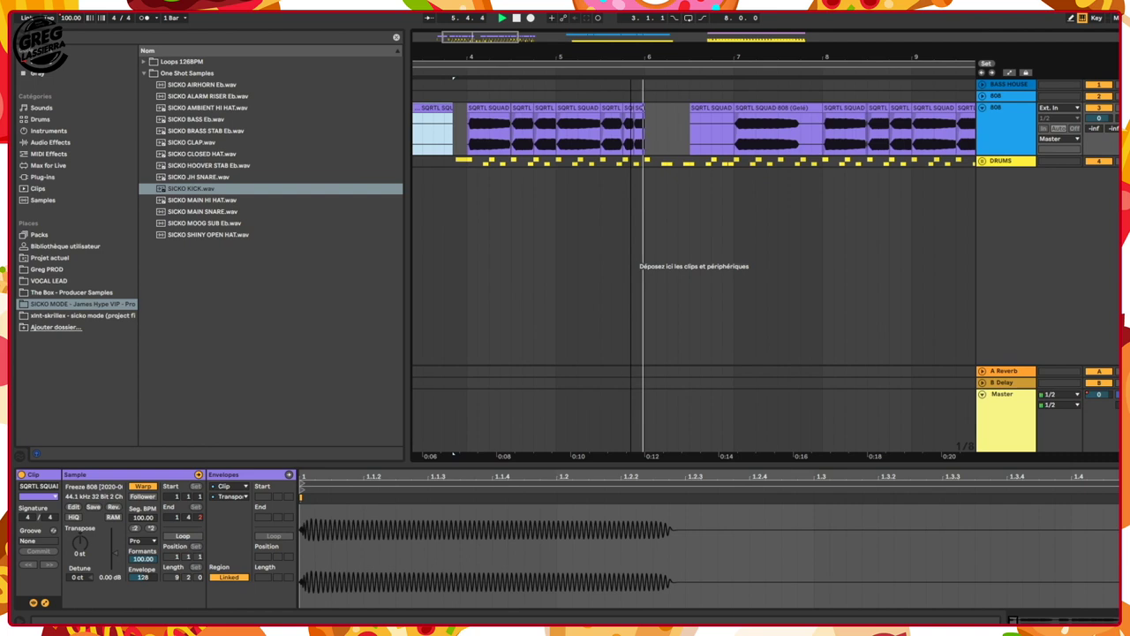
drag(630, 53, 630, 40)
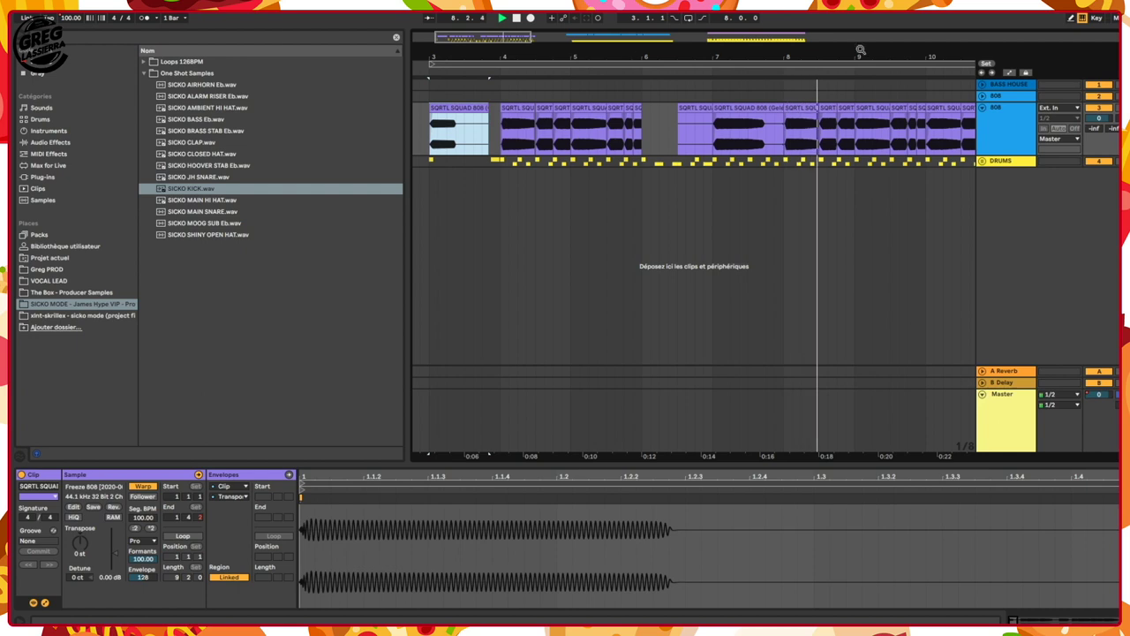
drag(862, 56, 777, 62)
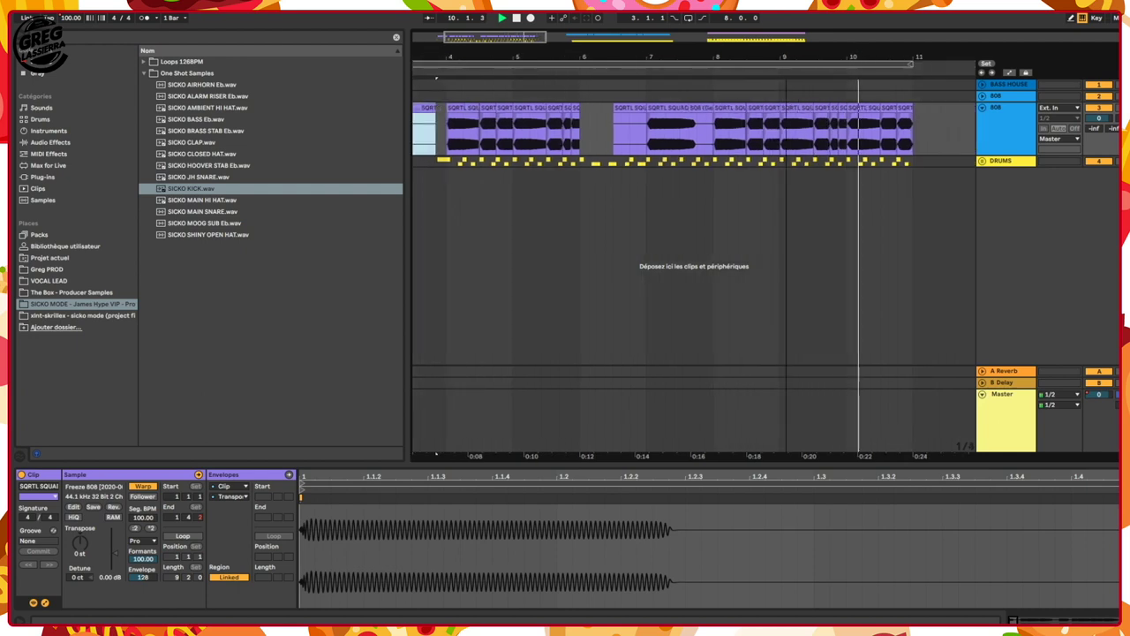
key(minus)
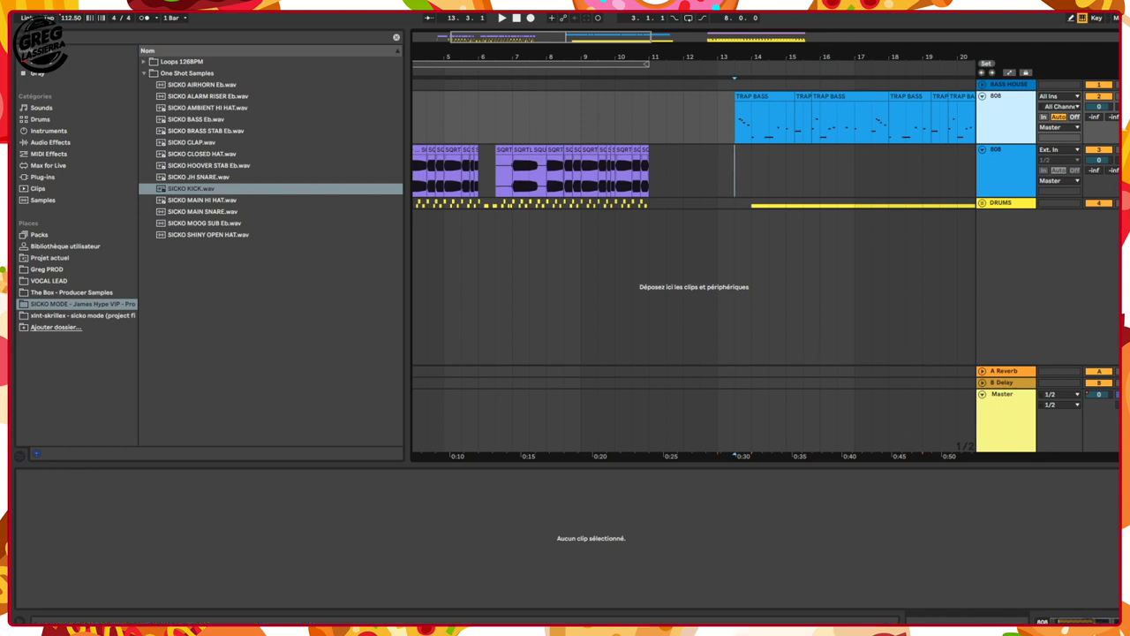
- Show the device chain of the MIDI 808 track and collapse the Saturator, Compressor and EQ Eight
key(shift+Tab)
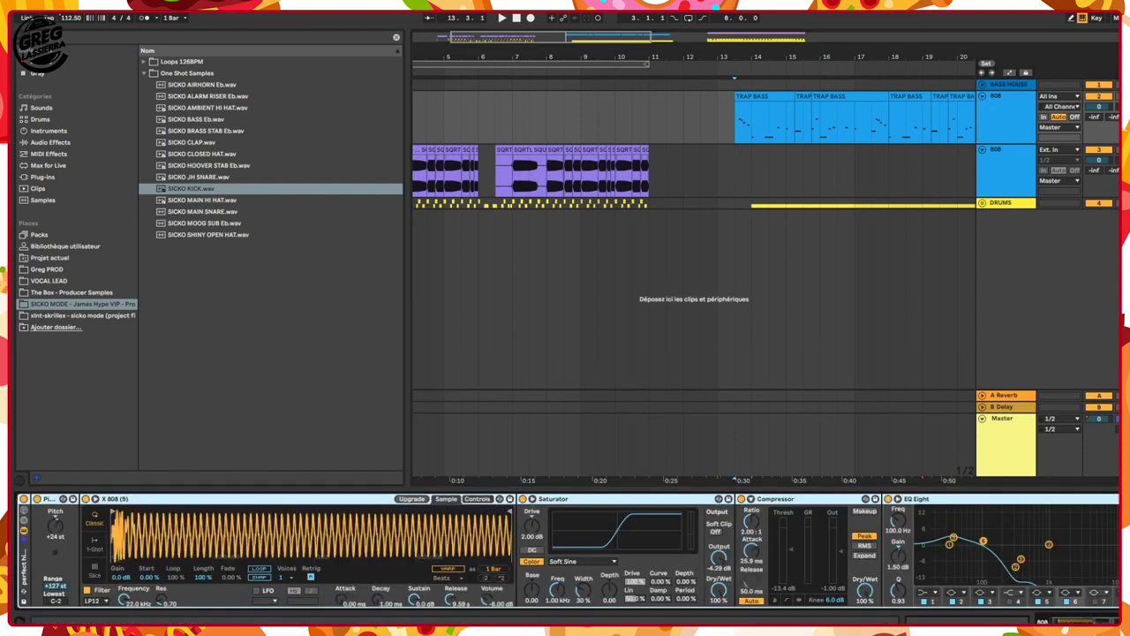
double_click(649, 500)
double_click(635, 500)
double_click(674, 501)
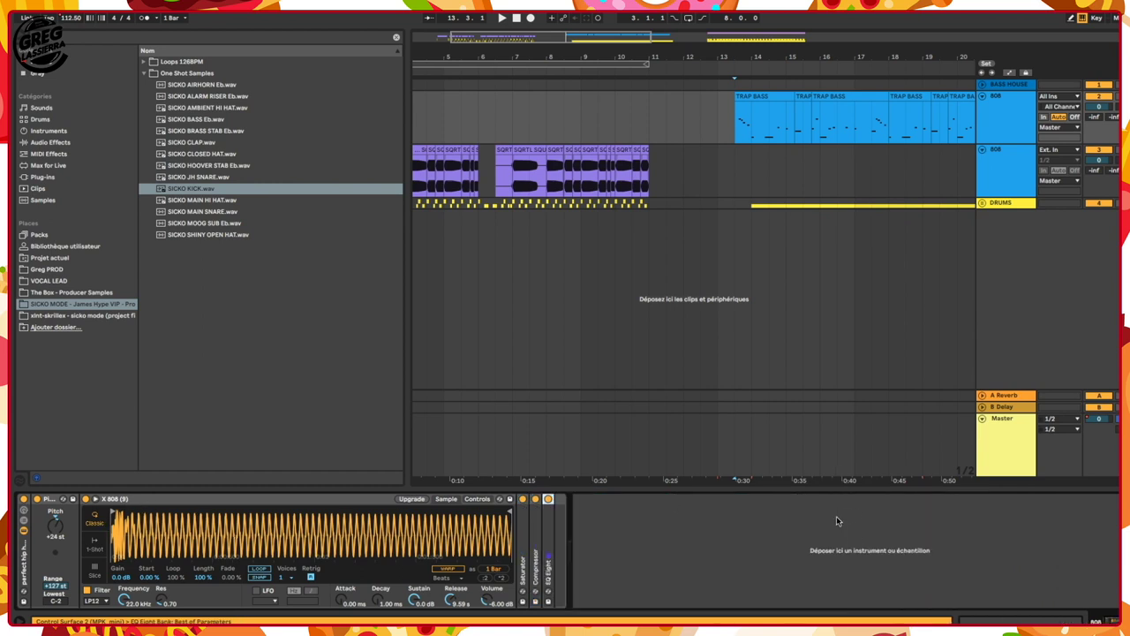
- Play the TRAP BASS clips and consolidate them into one clip from 13.3.1 to 22.1.1
key(space)
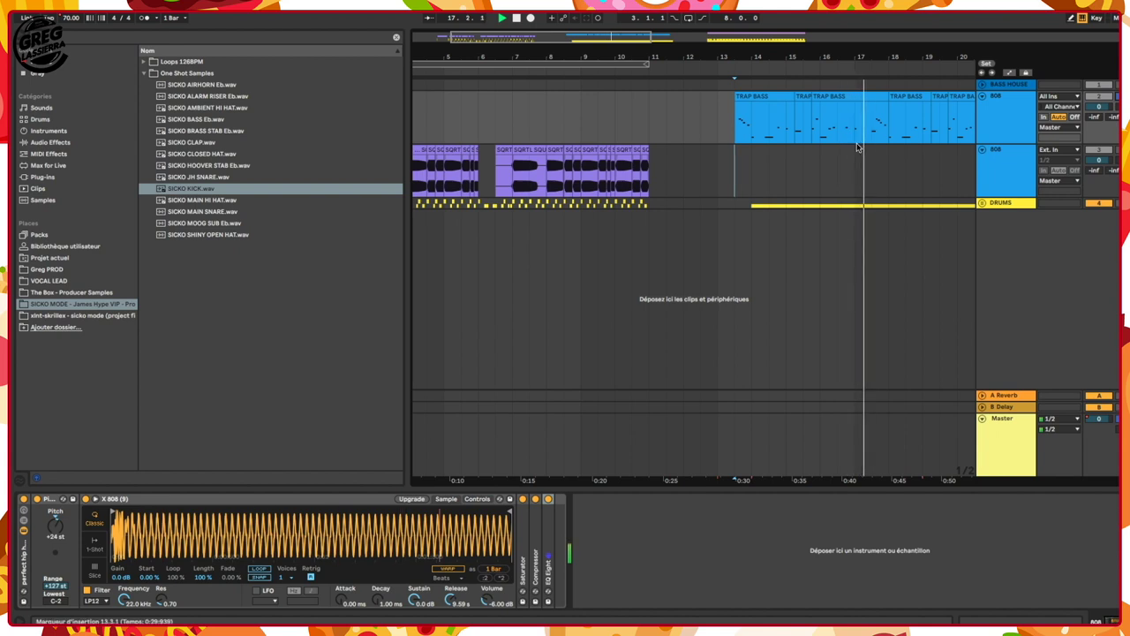
drag(883, 41, 865, 125)
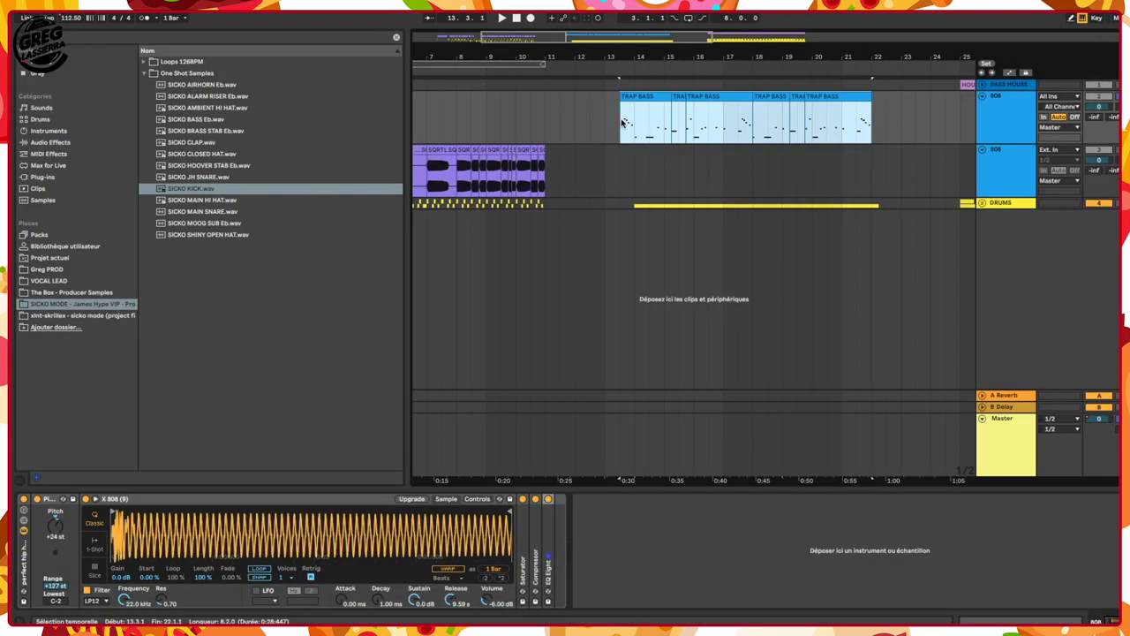
key(ctrl+j)
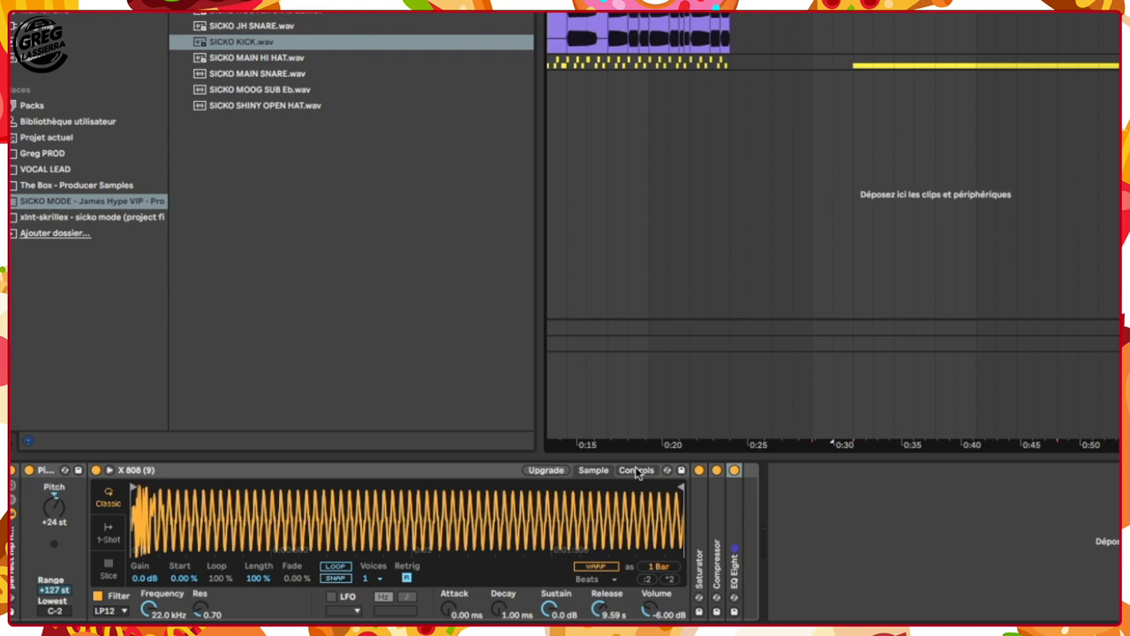
- Show the controls of the X 808 sampler and try the Off and Portamento glide modes
click(635, 470)
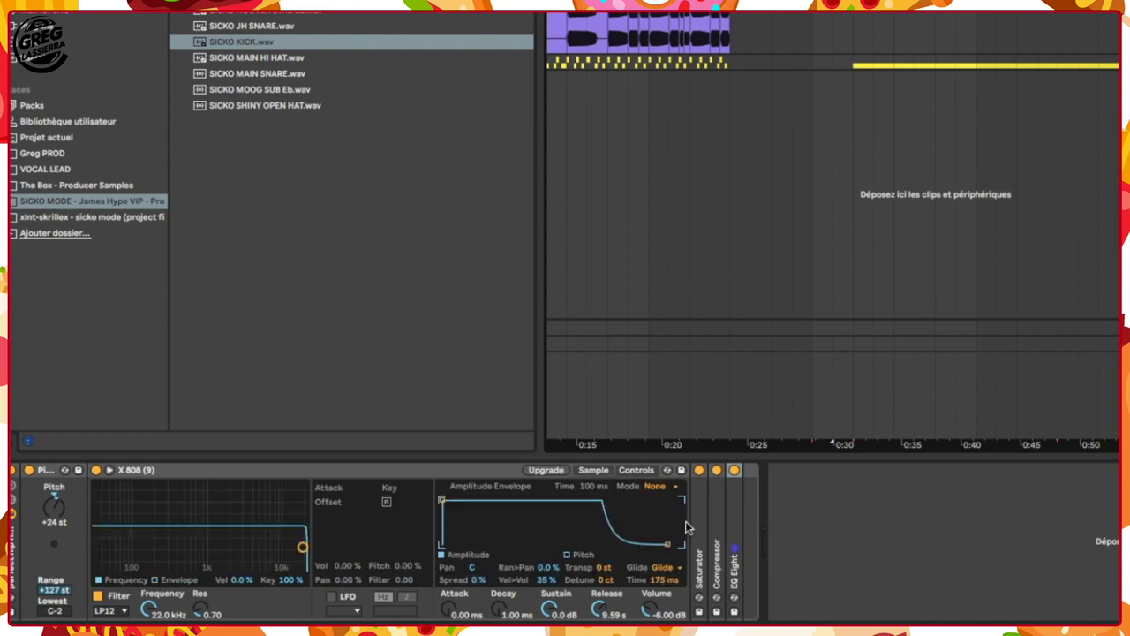
click(664, 568)
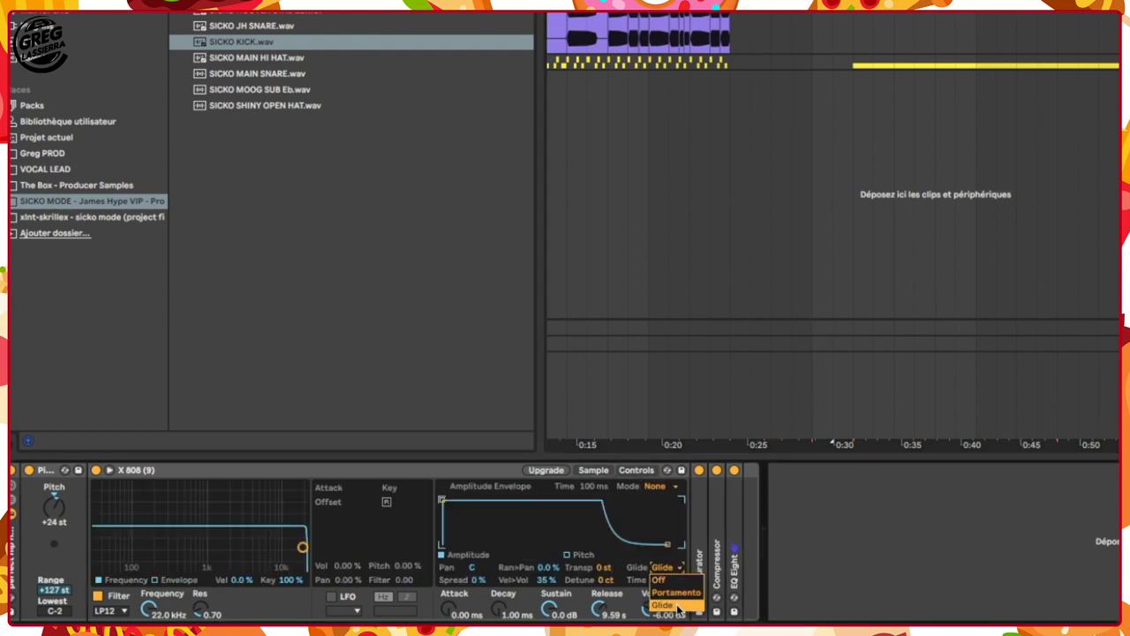
click(673, 581)
click(664, 568)
click(669, 592)
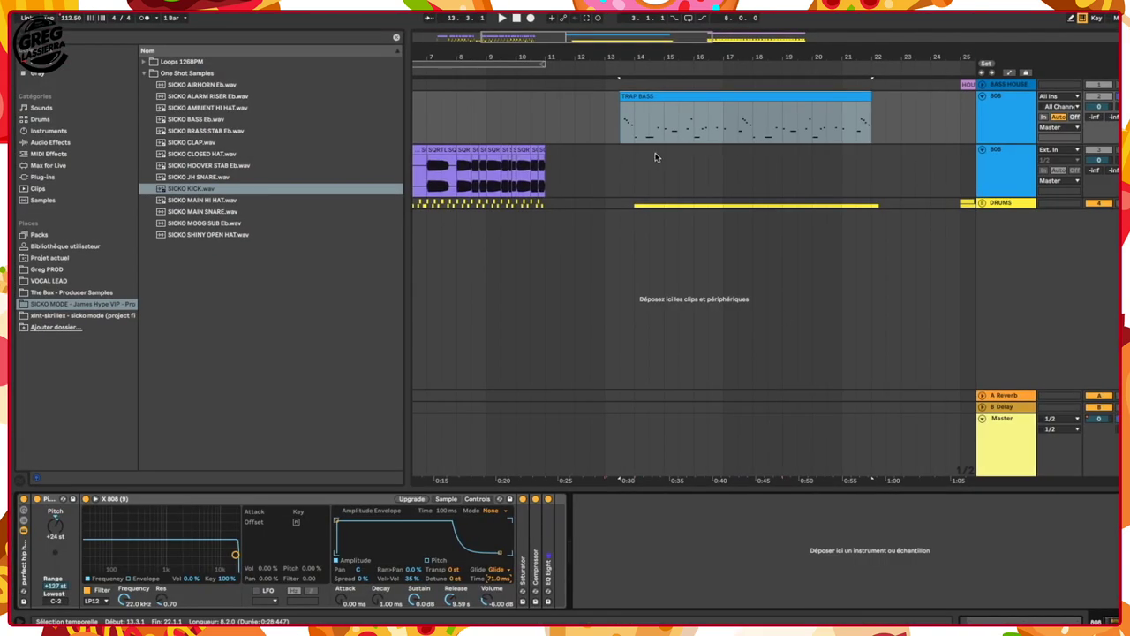
- Open the consolidated TRAP BASS clip to show its notes and envelopes
click(643, 97)
scroll(641, 95, up, 2)
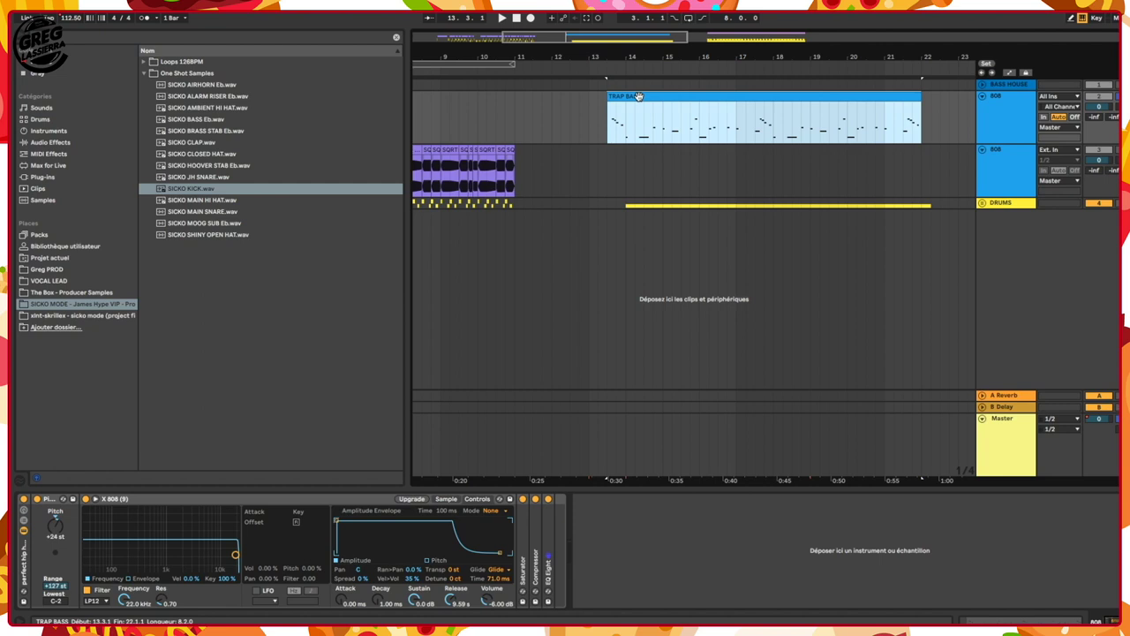
double_click(638, 96)
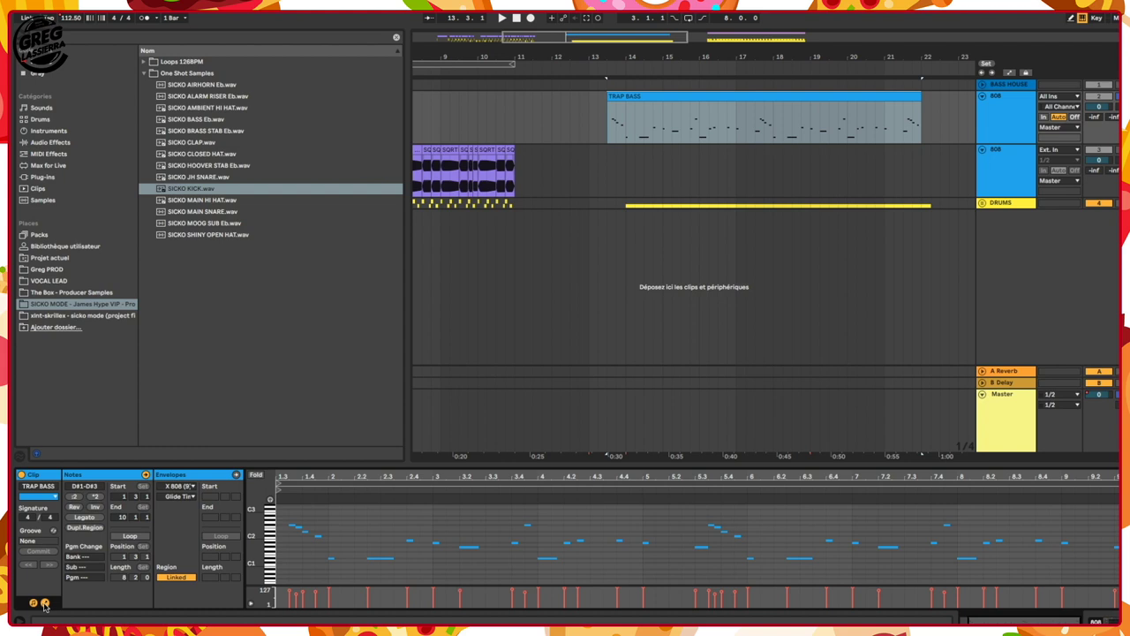
- Show the MIDI Ctrl Pitch Bend envelope of the TRAP BASS clip
click(177, 486)
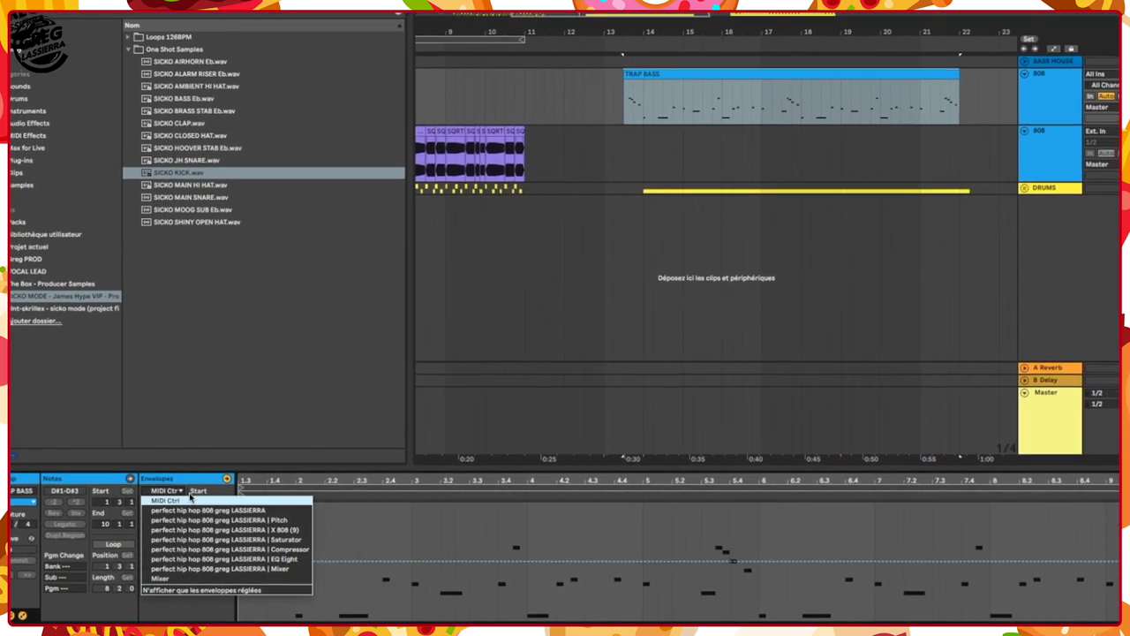
click(165, 500)
click(173, 500)
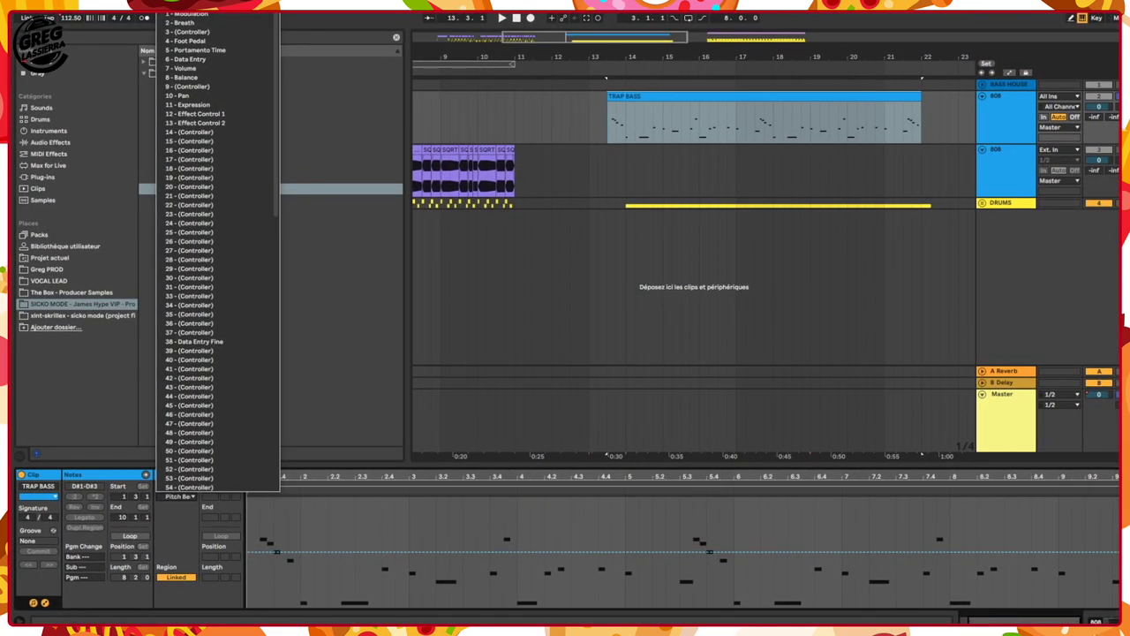
key(Escape)
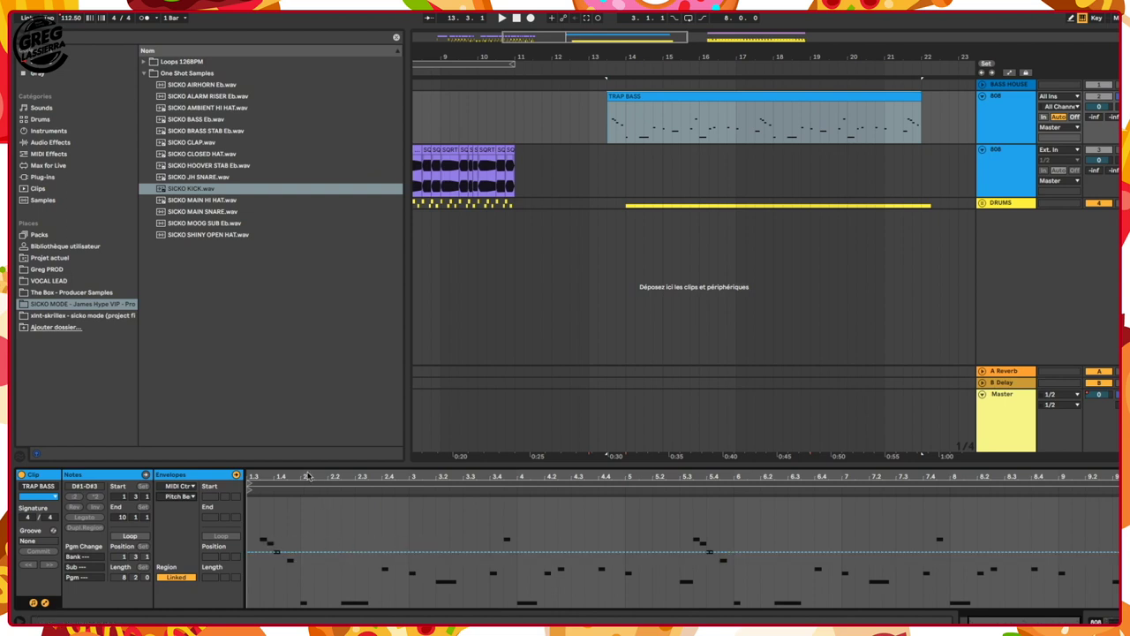
- Draw a rising pitch-bend ramp over the end of the long note near 2.3 and play it back
drag(337, 475, 337, 475)
key(space)
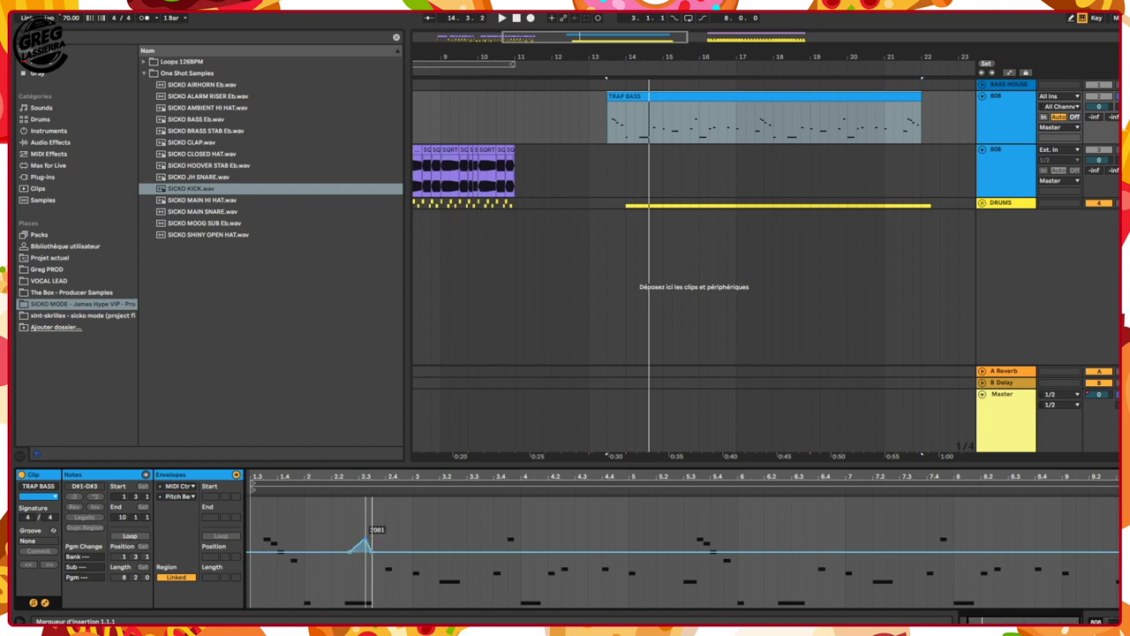
key(space)
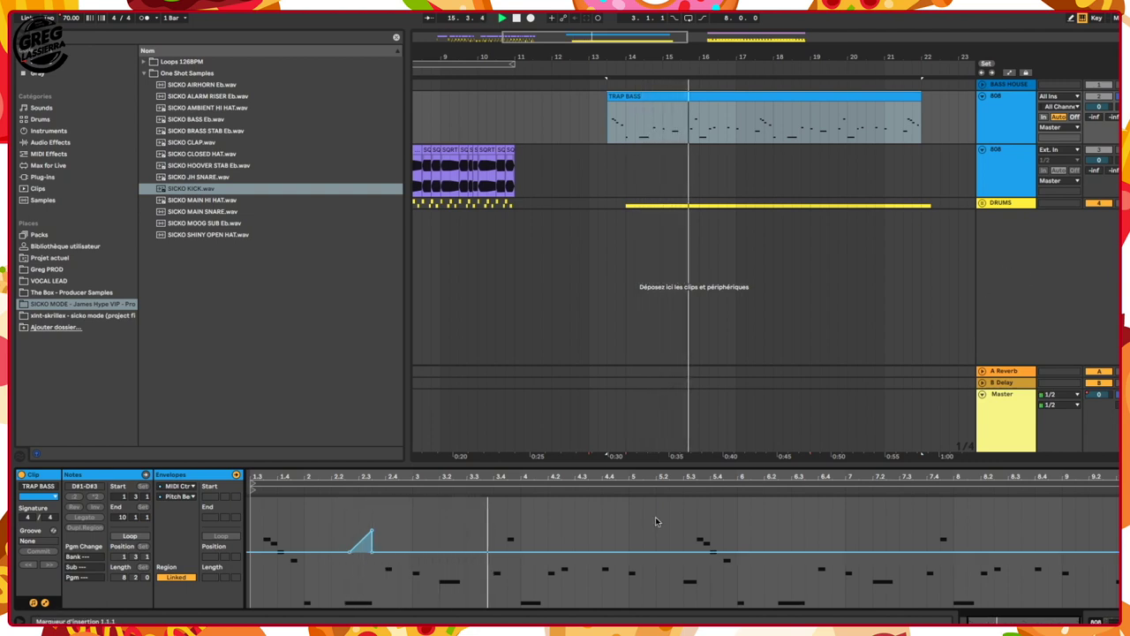
key(space)
key(space)
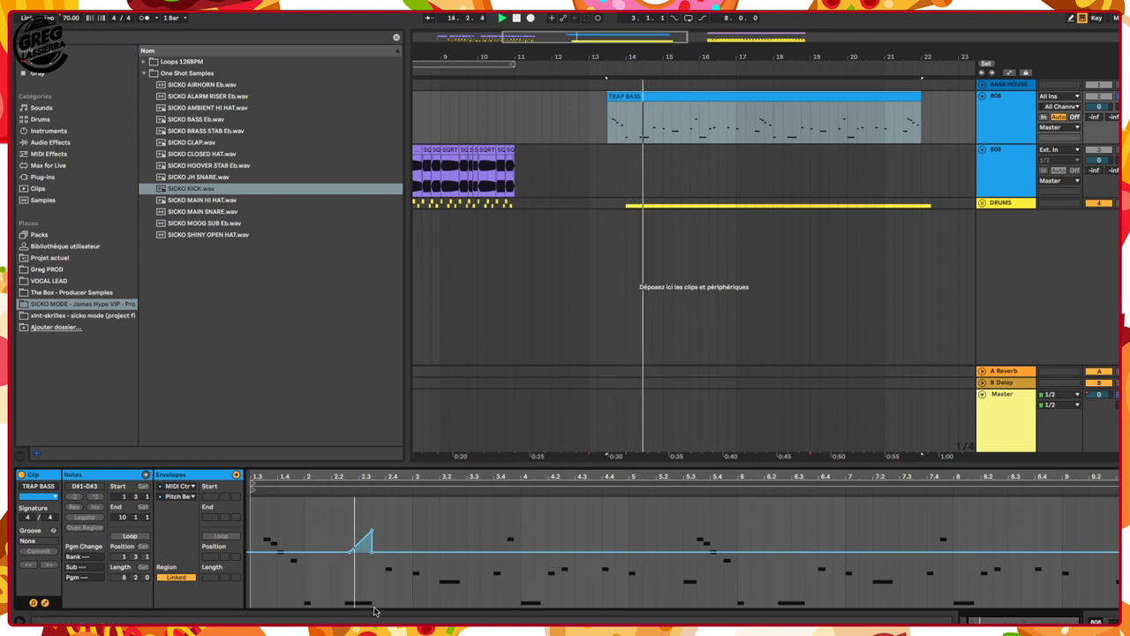
- Draw further upward and downward pitch-bend peaks over the notes between bar 3 and 5.4
click(418, 552)
mouse_move(439, 552)
mouse_down()
mouse_move(482, 583)
mouse_move(479, 596)
mouse_up()
click(455, 552)
click(492, 552)
mouse_move(505, 552)
mouse_down()
mouse_move(504, 521)
mouse_move(539, 583)
mouse_up()
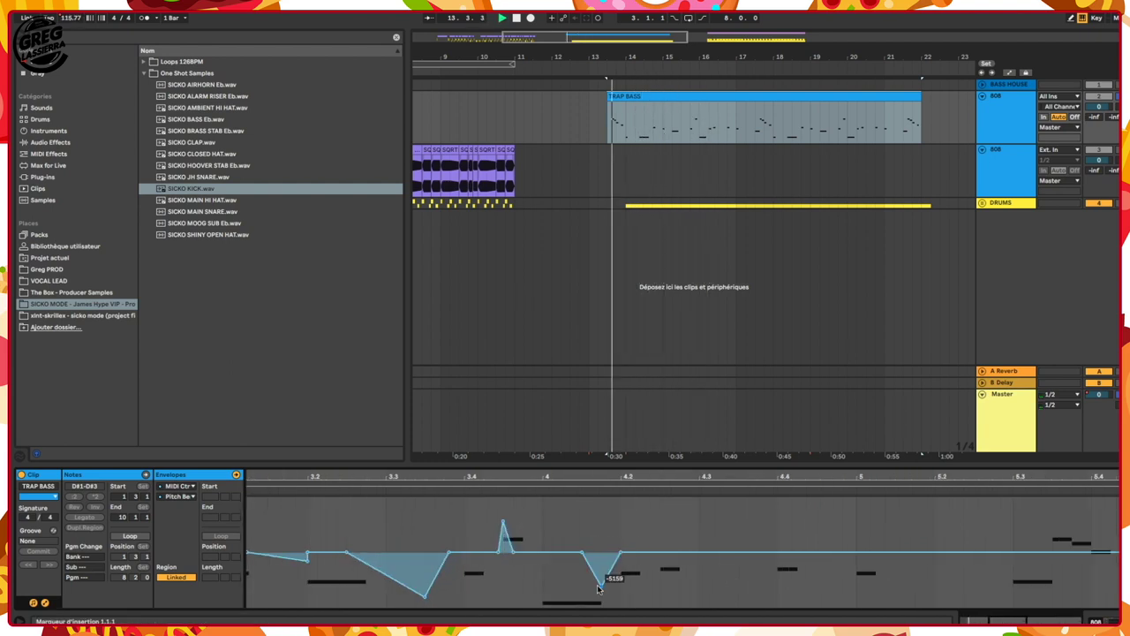
key(minus)
click(417, 559)
drag(630, 552, 631, 538)
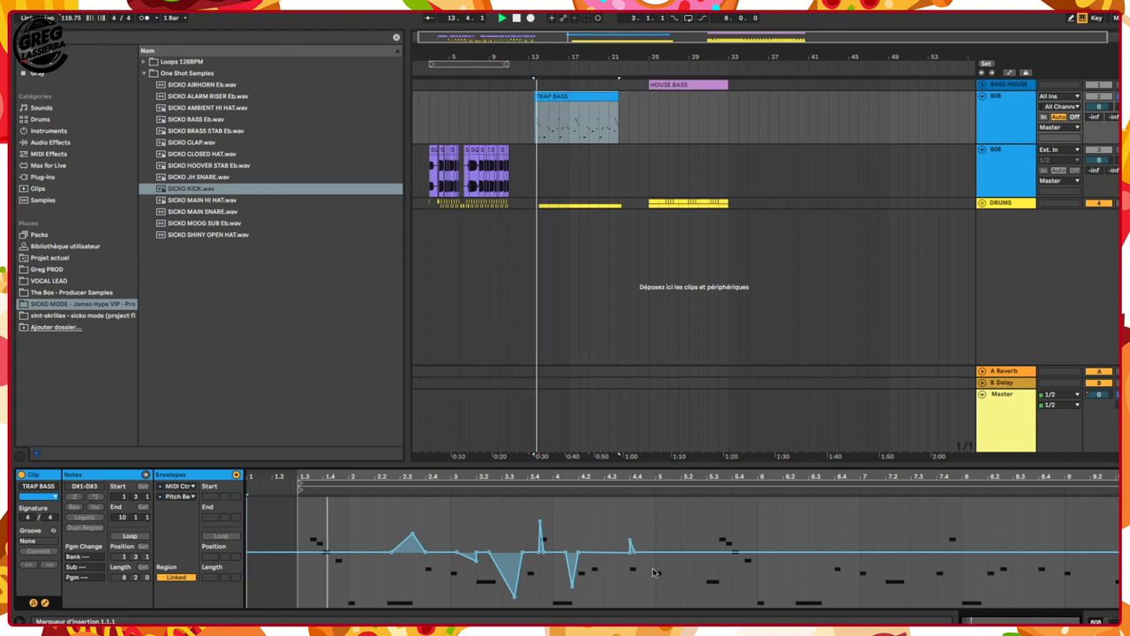
click(723, 549)
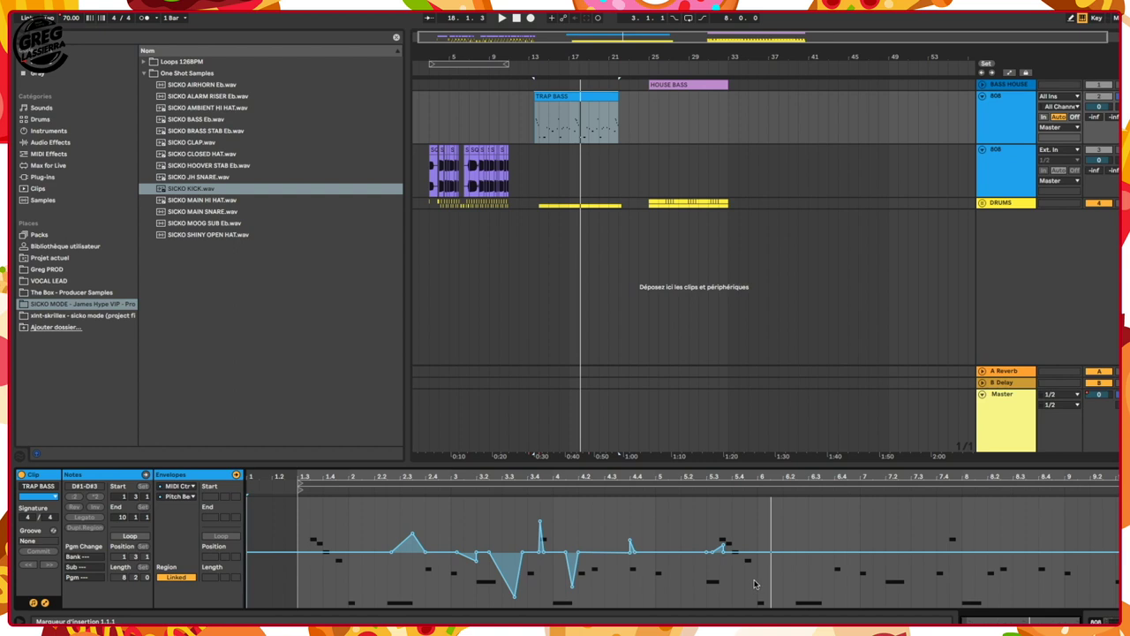
- Duplicate the clip section from 2.1.1 to 6.1.1 with its pitch bends to 6.1.1, and play the clip from 2.3.1
drag(755, 583, 347, 581)
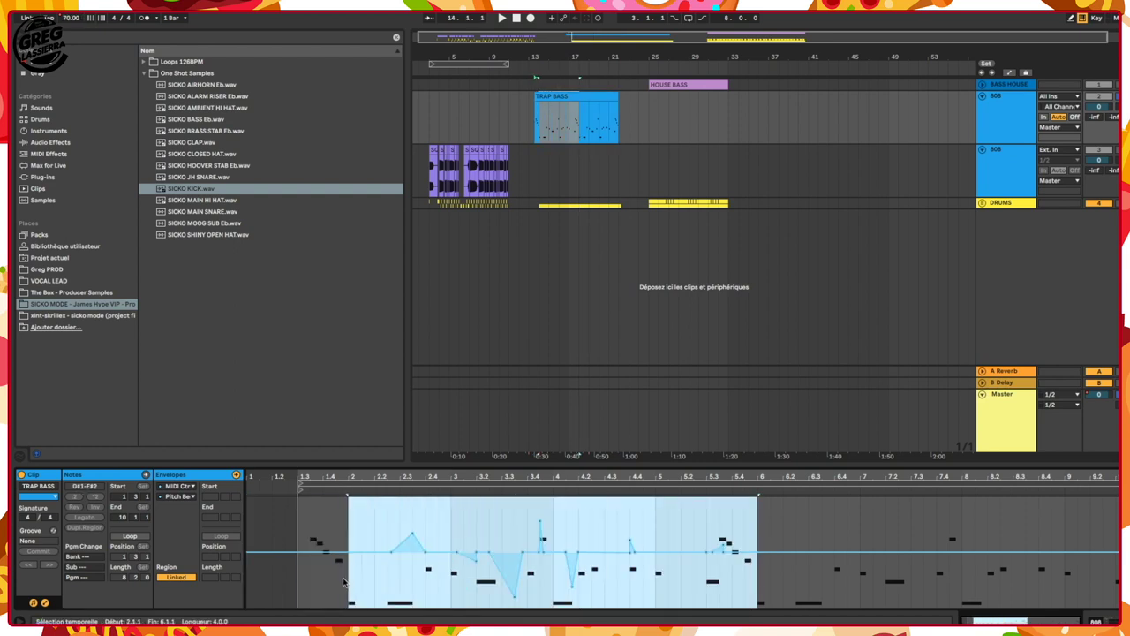
click(745, 583)
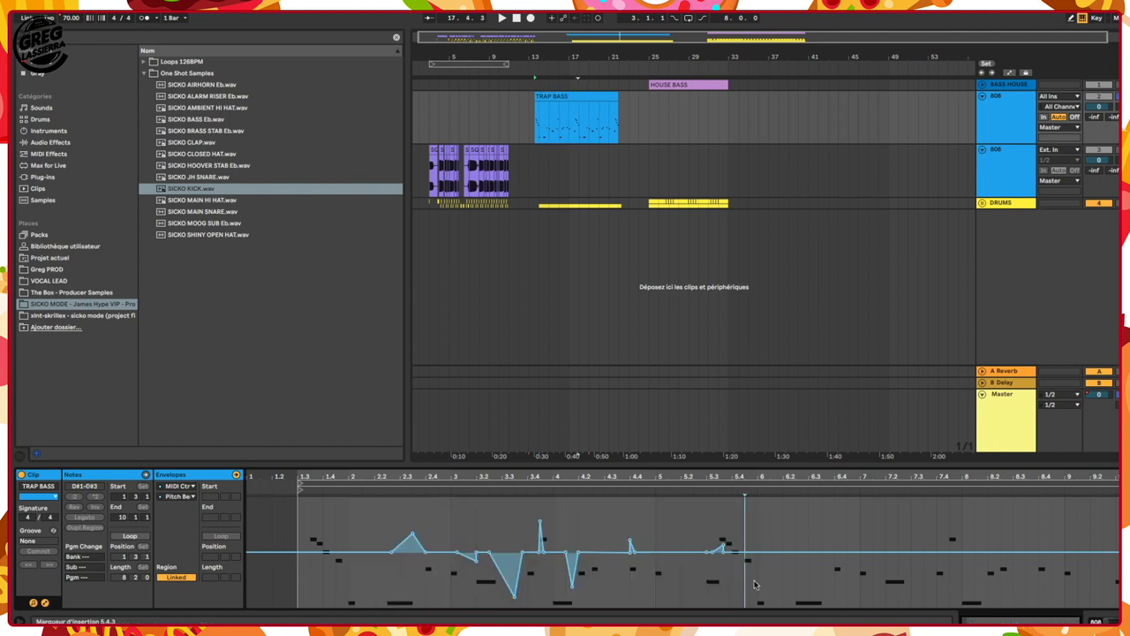
key(ctrl+v)
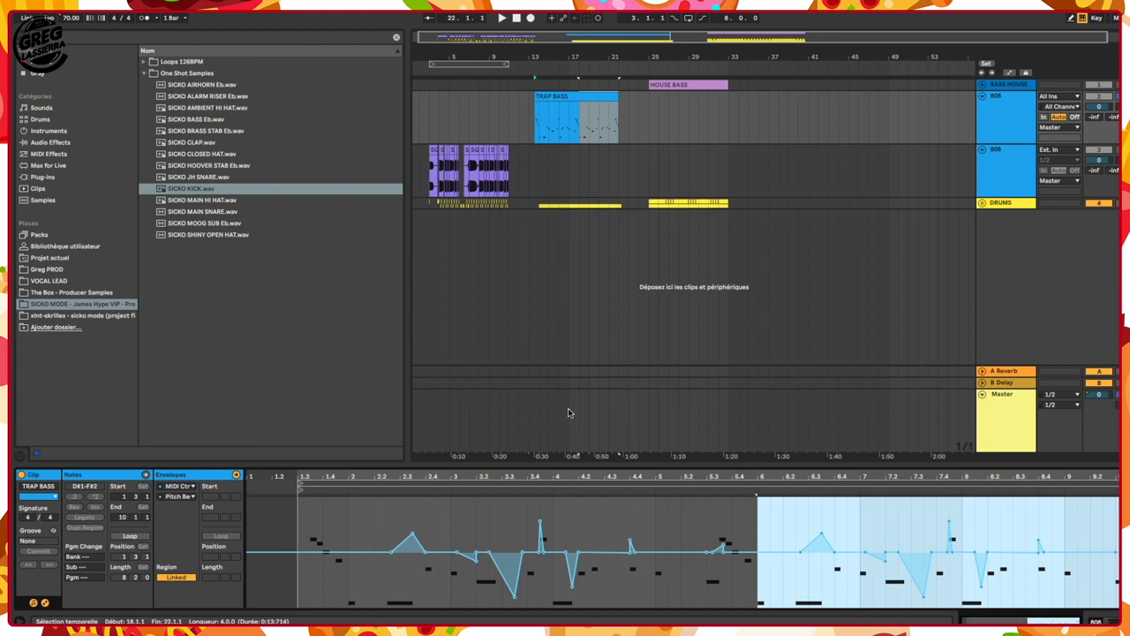
click(401, 546)
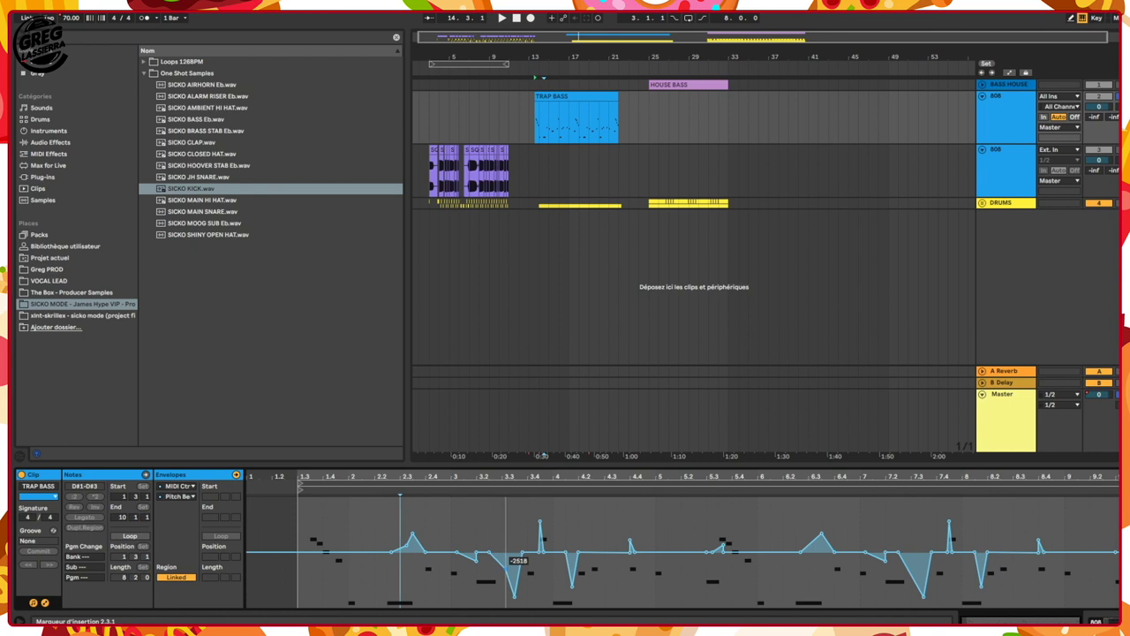
key(space)
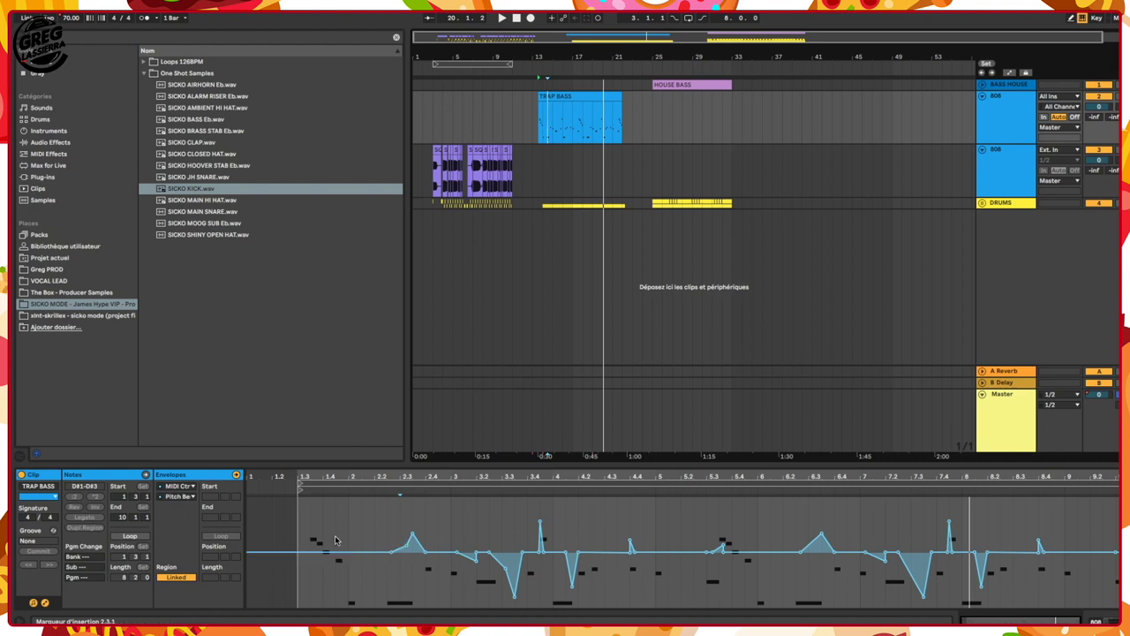
- Delete all pitch-bend points from the TRAP BASS clip and return to its note display
click(331, 538)
key(ctrl+a)
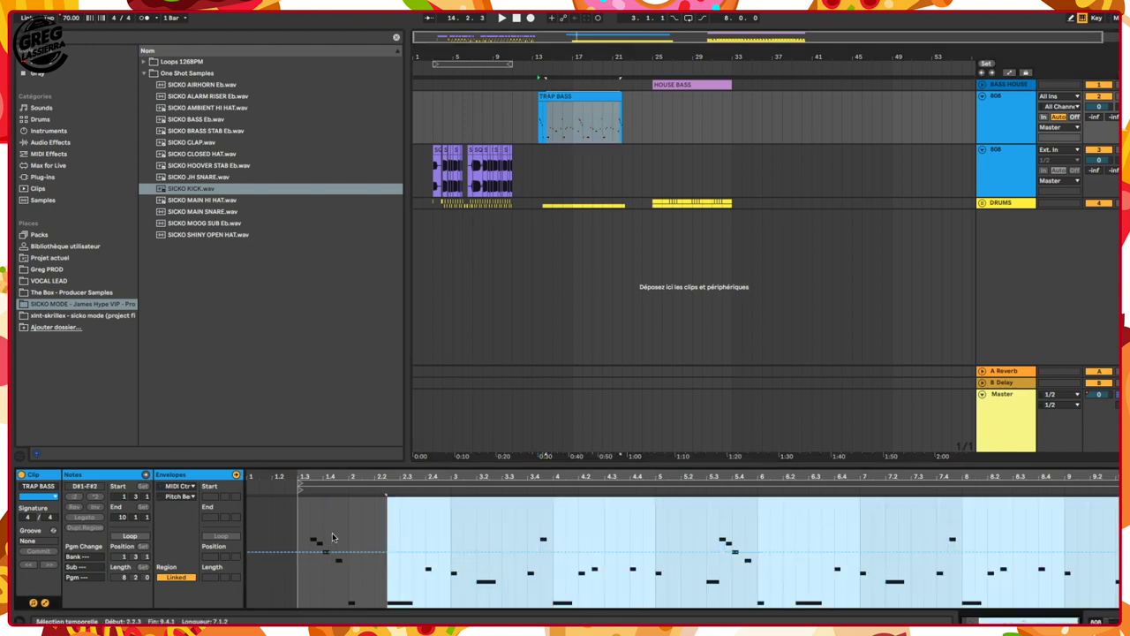
click(236, 476)
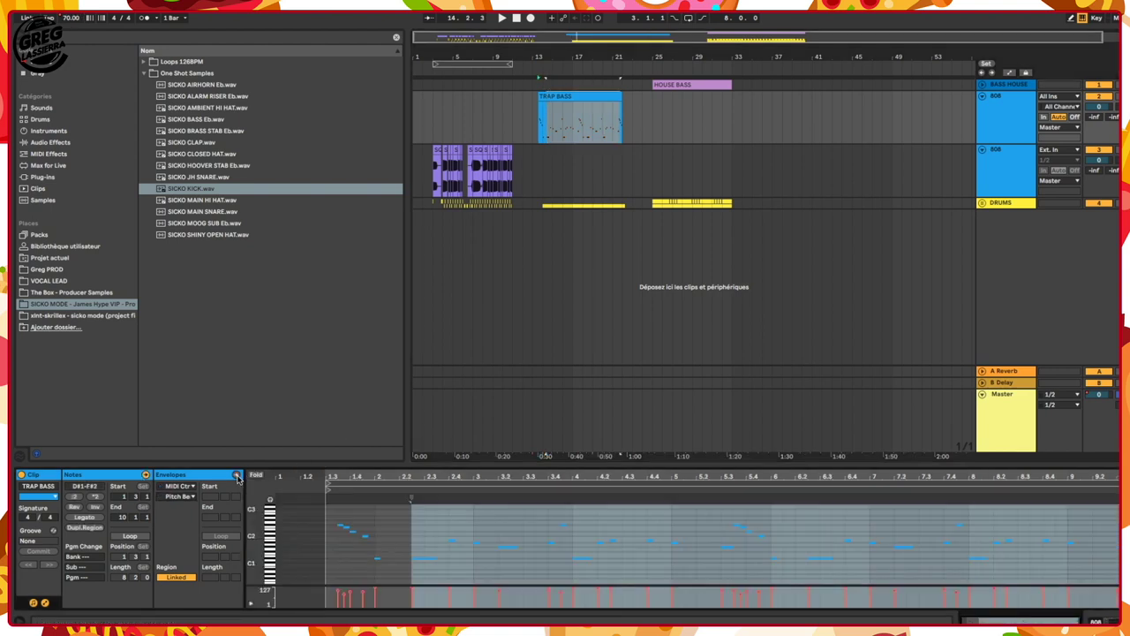
- Add a short F2 note overlapping the end of the long note near 2.3, and play the clip from 14.1.1
click(408, 531)
drag(421, 482, 519, 565)
double_click(500, 527)
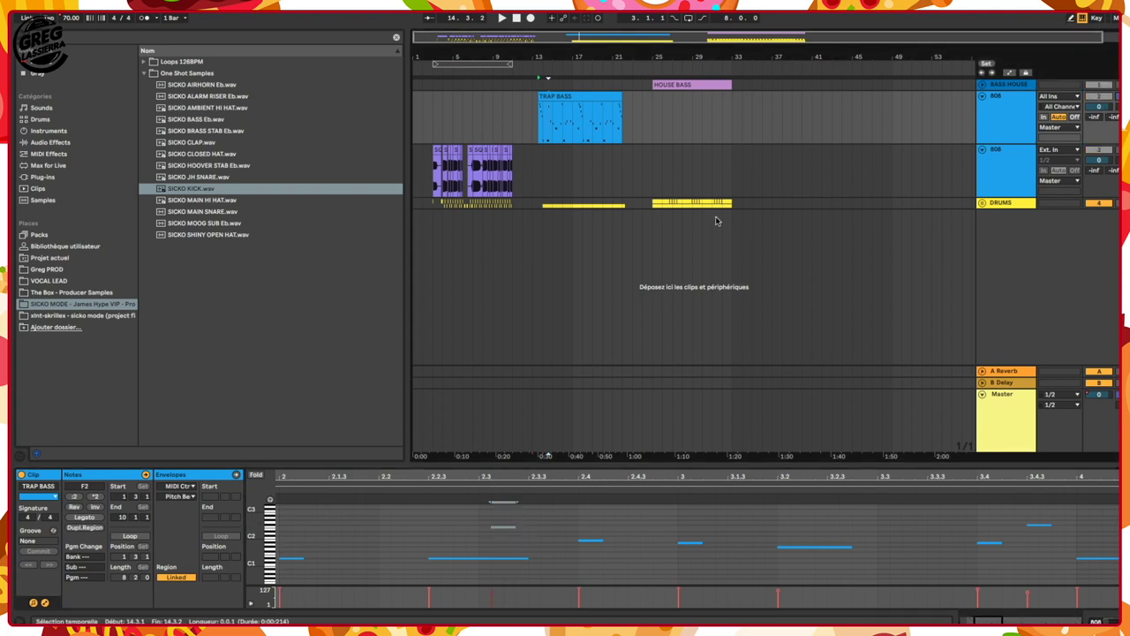
drag(607, 52, 609, 58)
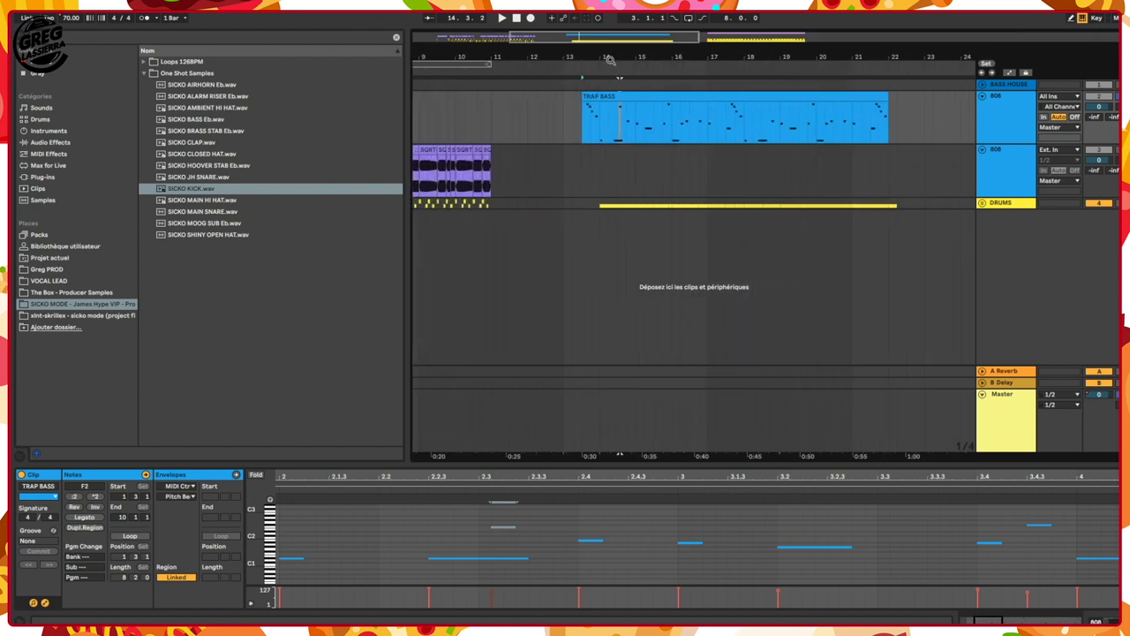
click(597, 137)
key(space)
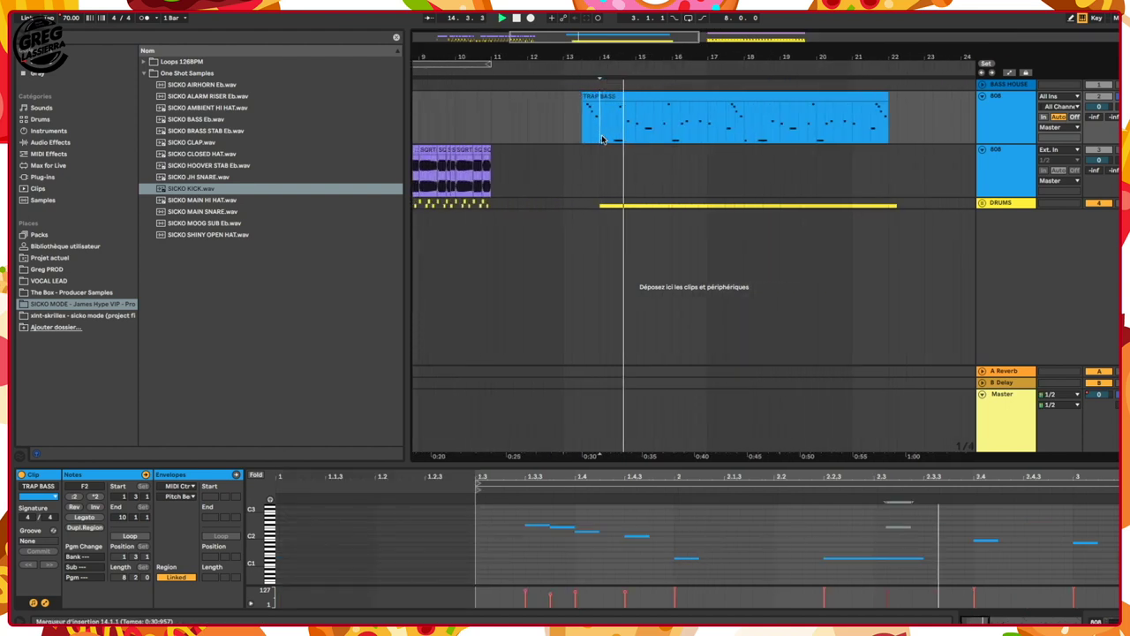
- Add a B0 note from 2.4.2 to 2.4.3 below the B1 note at 2.4 and lengthen the B1 note past its end
key(space)
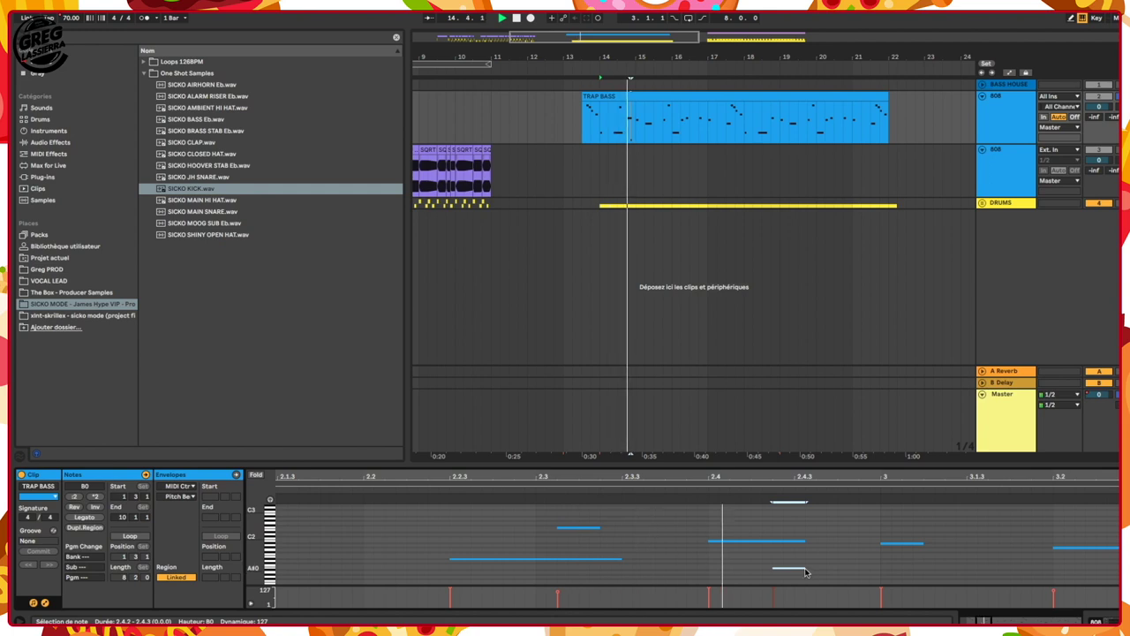
drag(802, 541, 821, 543)
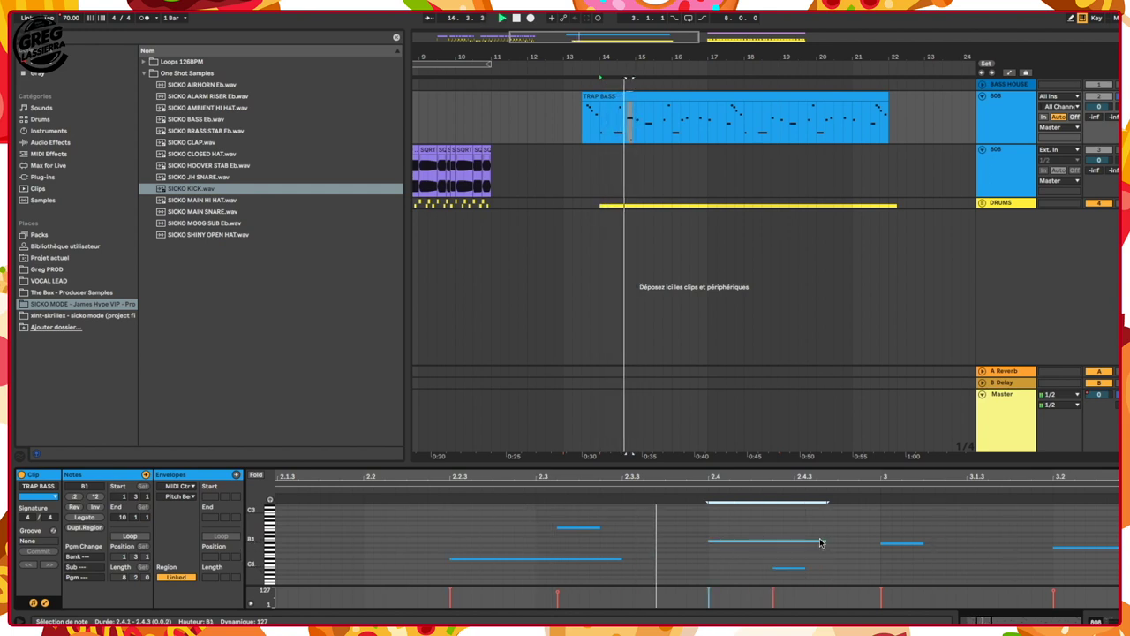
drag(821, 542, 826, 542)
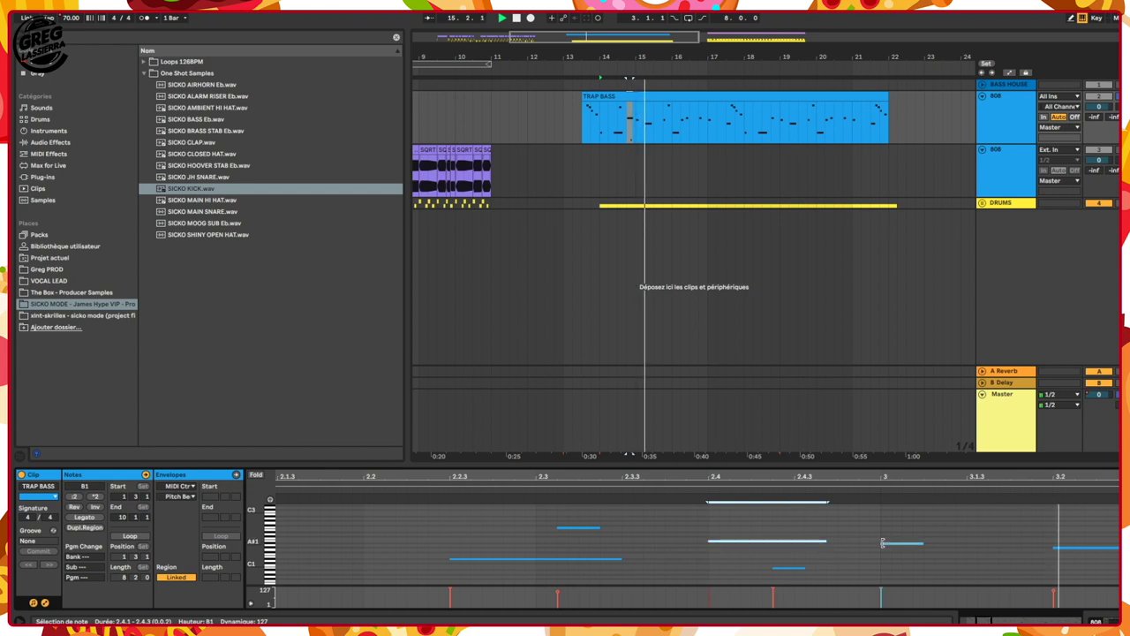